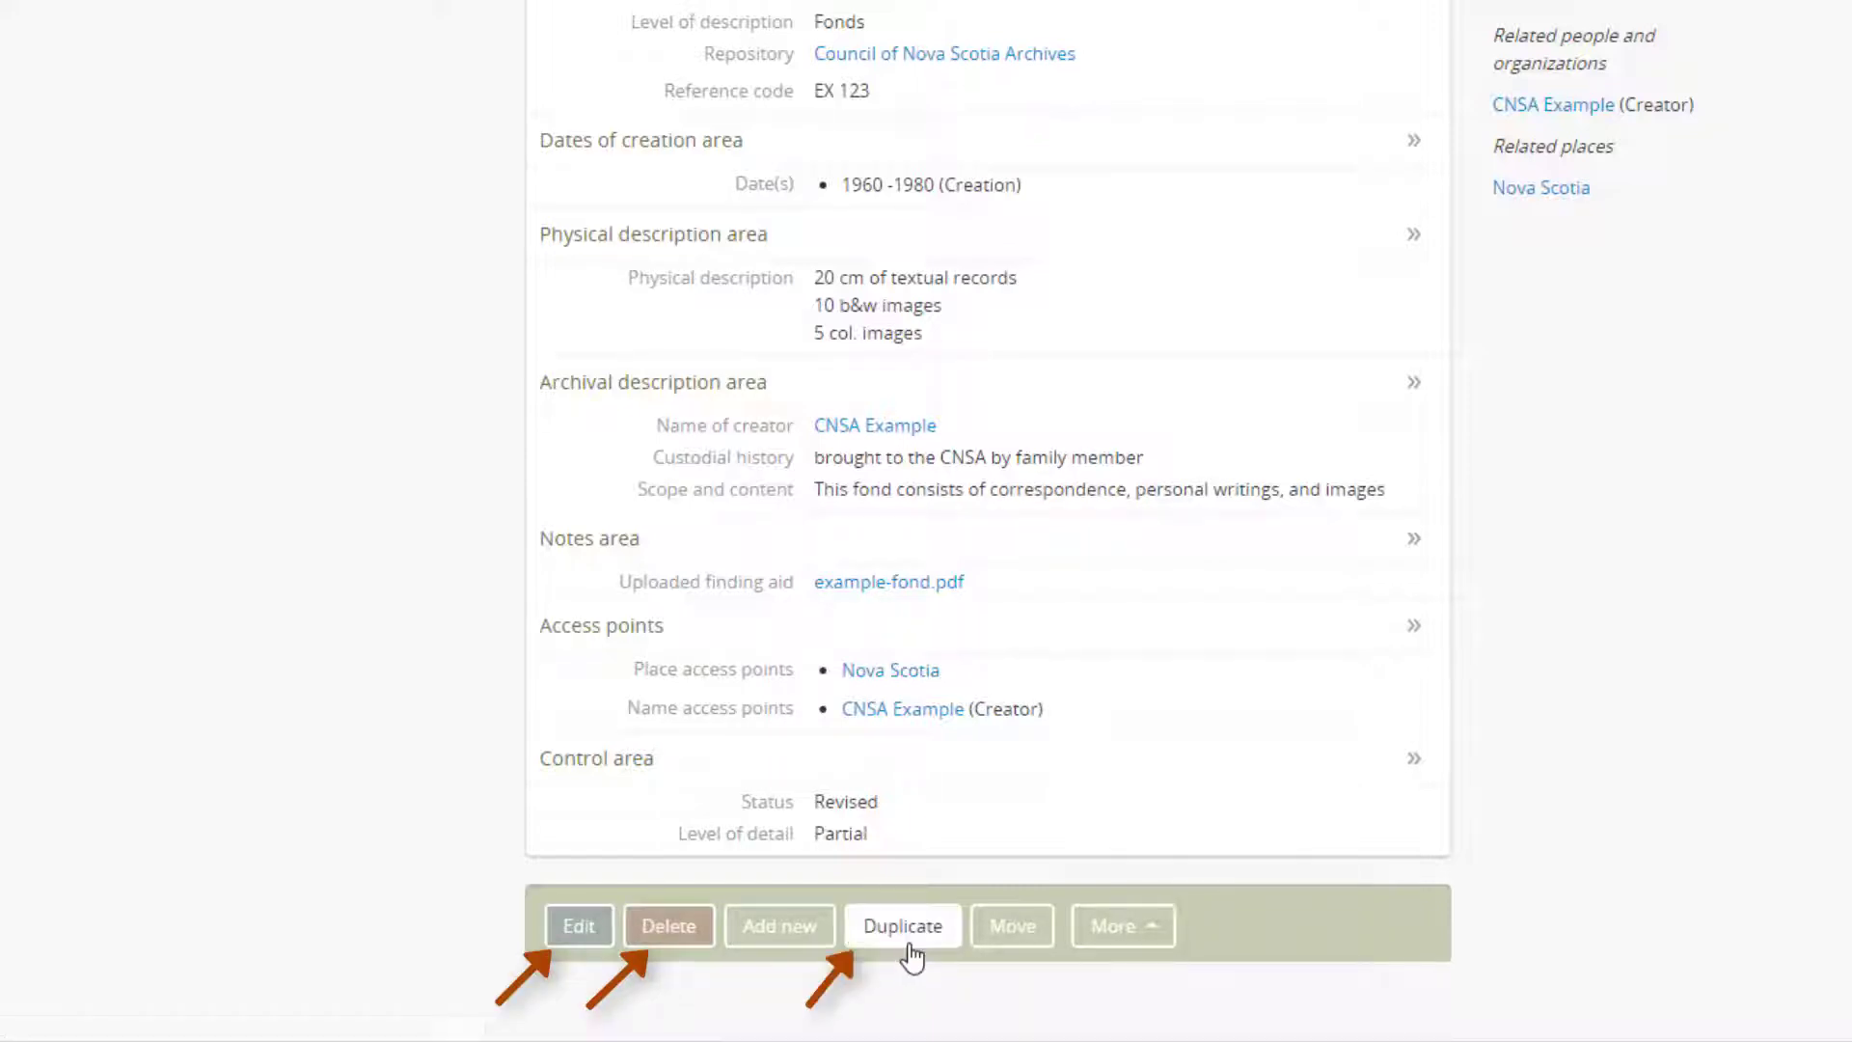
- Look over the title and statement of responsibility area and the dates of creation area in Example Fond's edit form
left_click(1127, 949)
left_click(1128, 951)
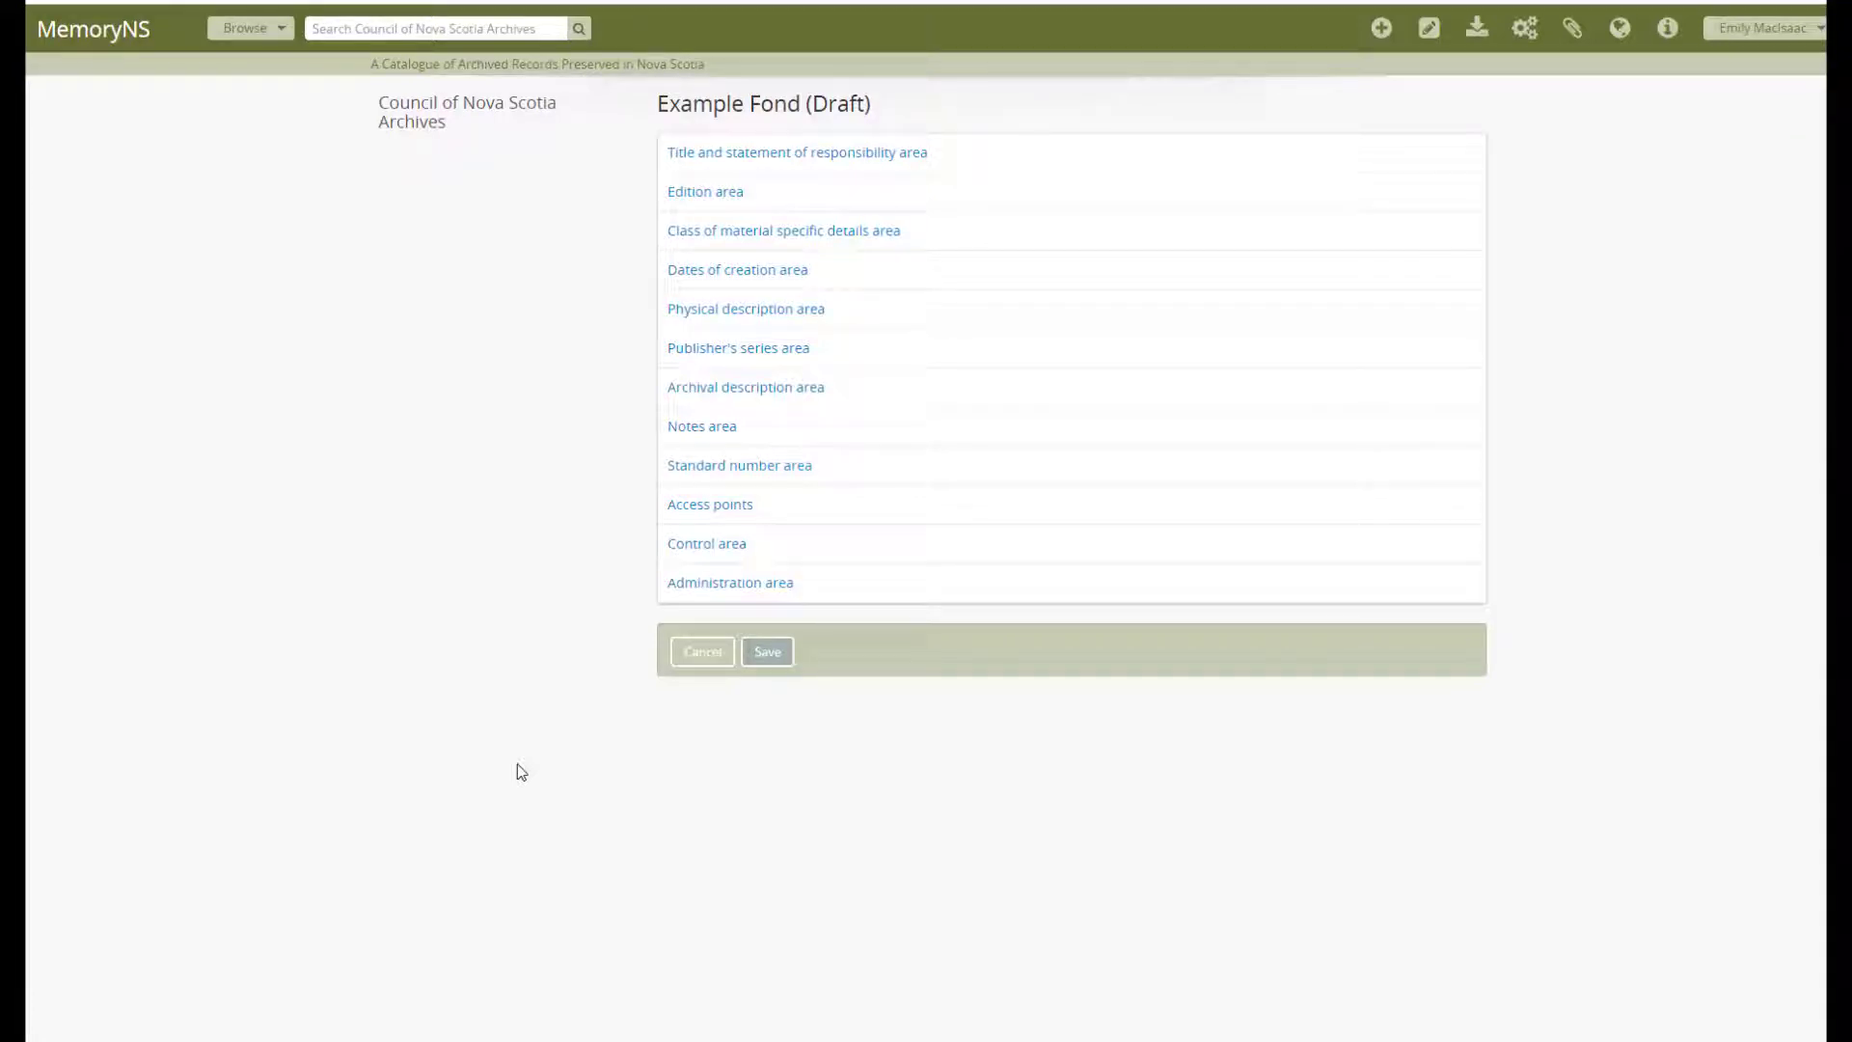
left_click(998, 170)
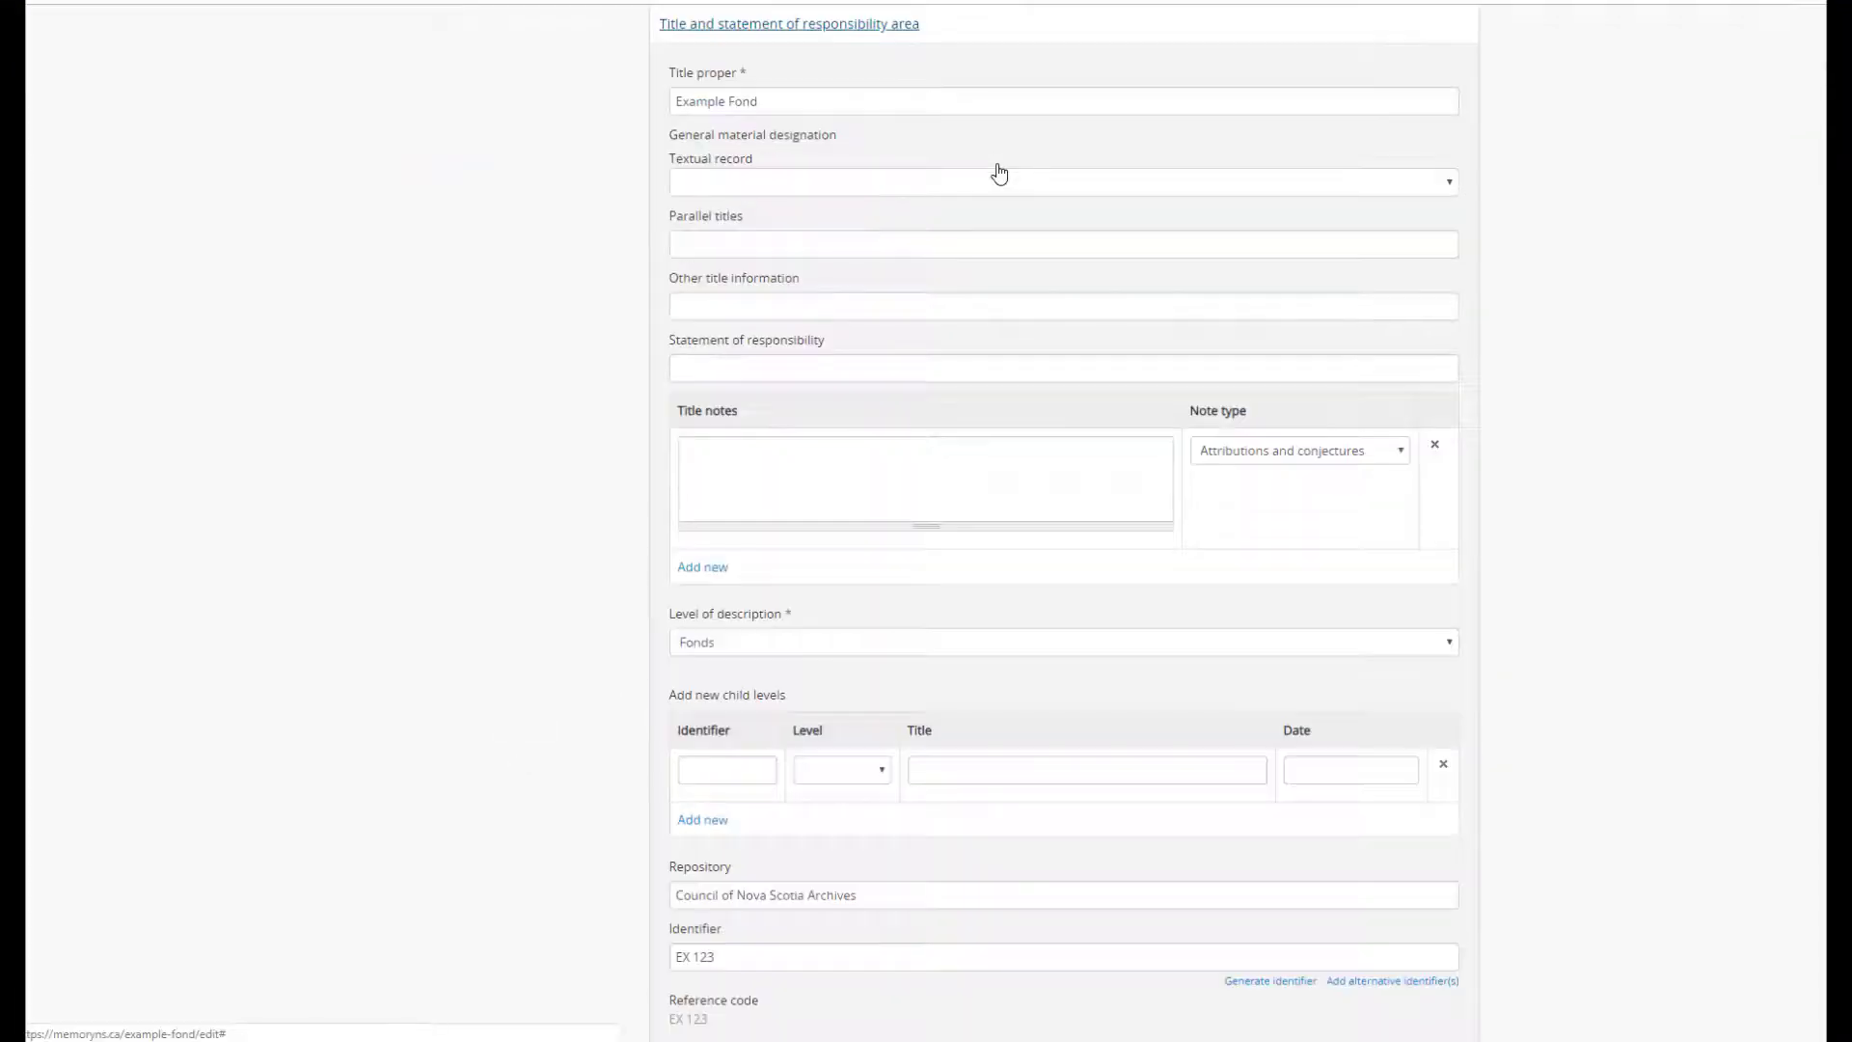
left_click(955, 25)
left_click(888, 276)
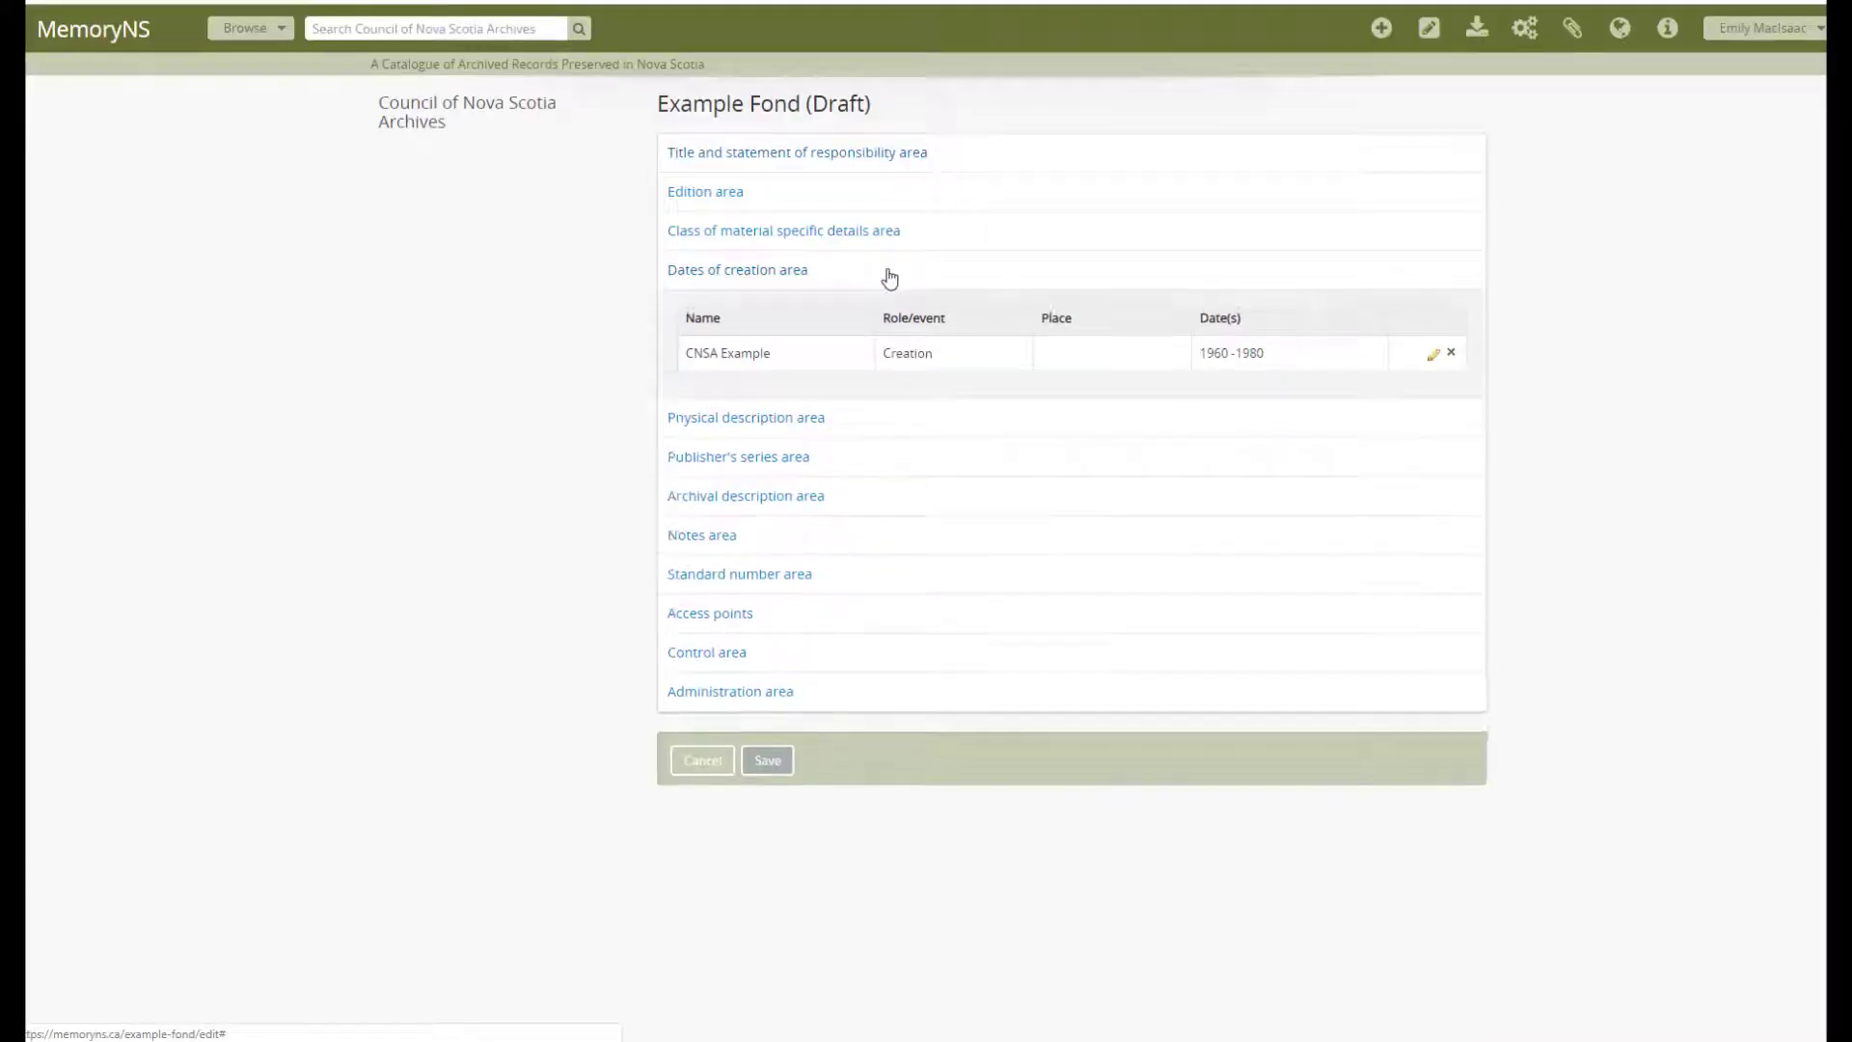
left_click(889, 277)
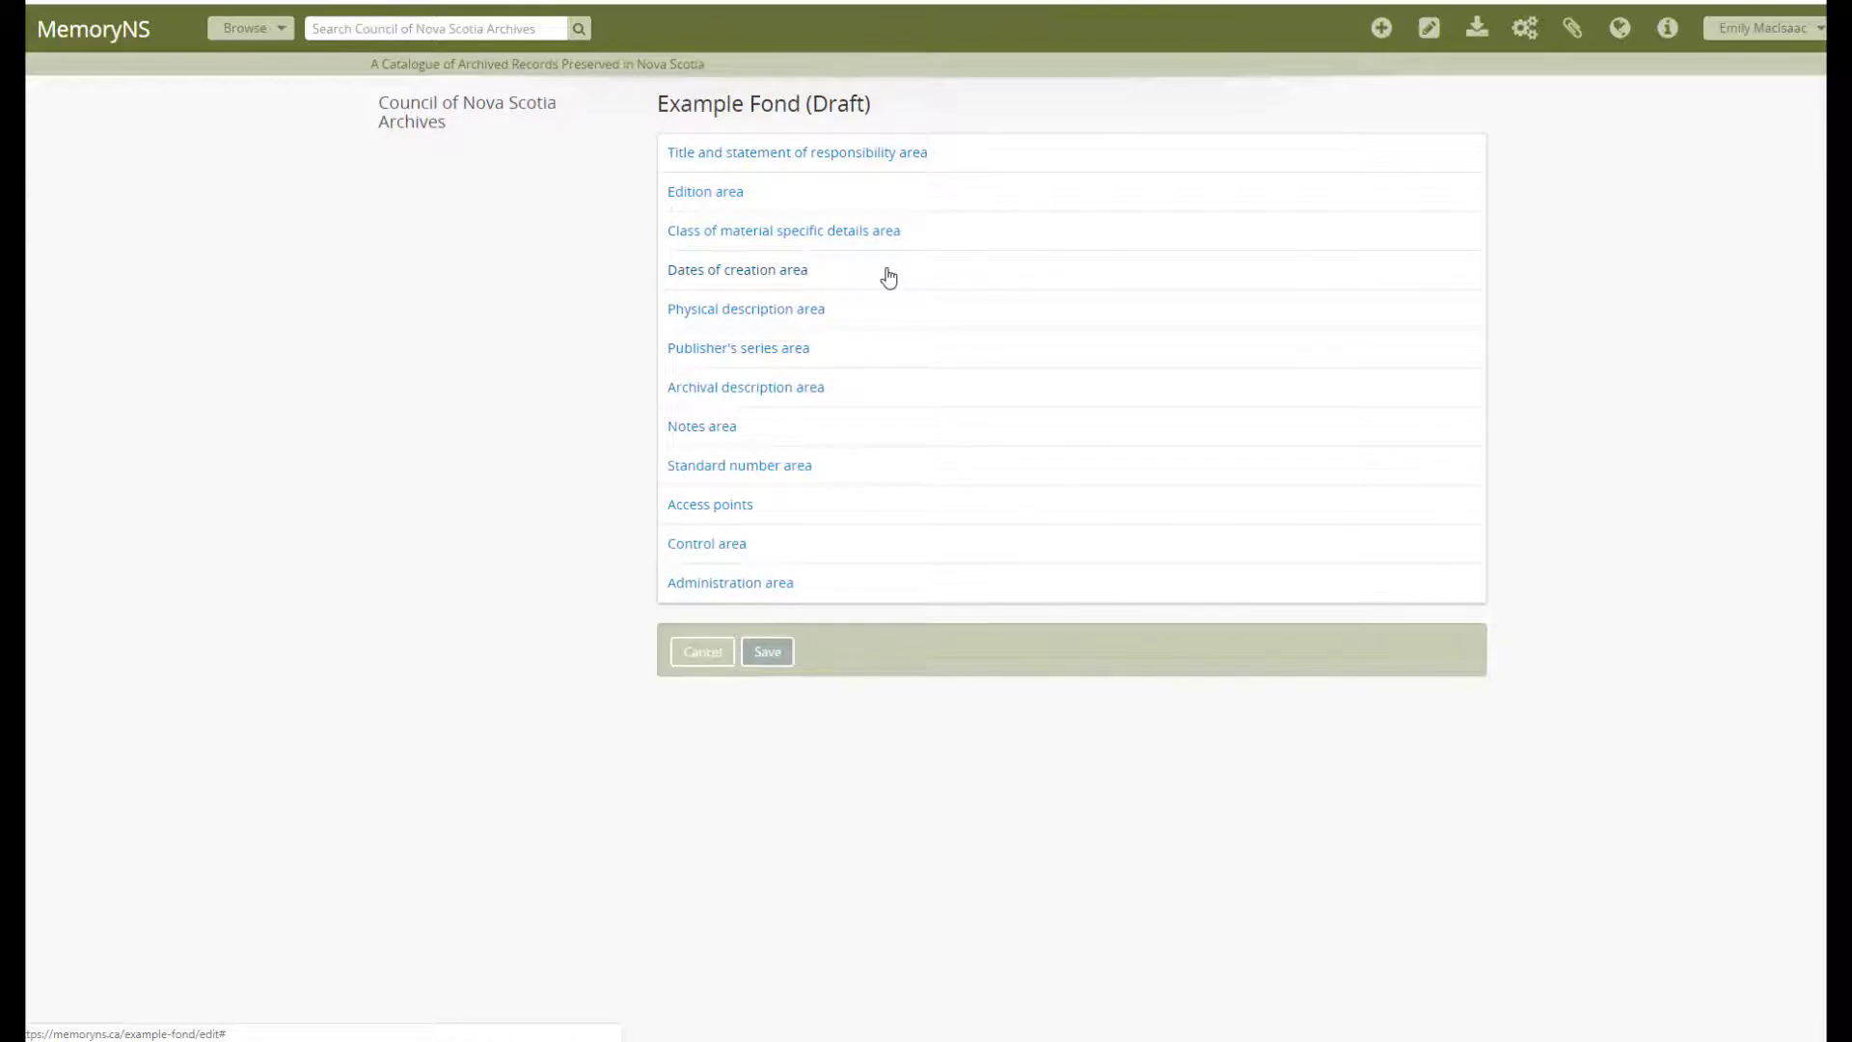
- Review the title proper and level of description in Example Fond's title and statement of responsibility area, and save the record
left_click(928, 154)
left_click_drag(762, 103, 677, 104)
left_click(769, 106)
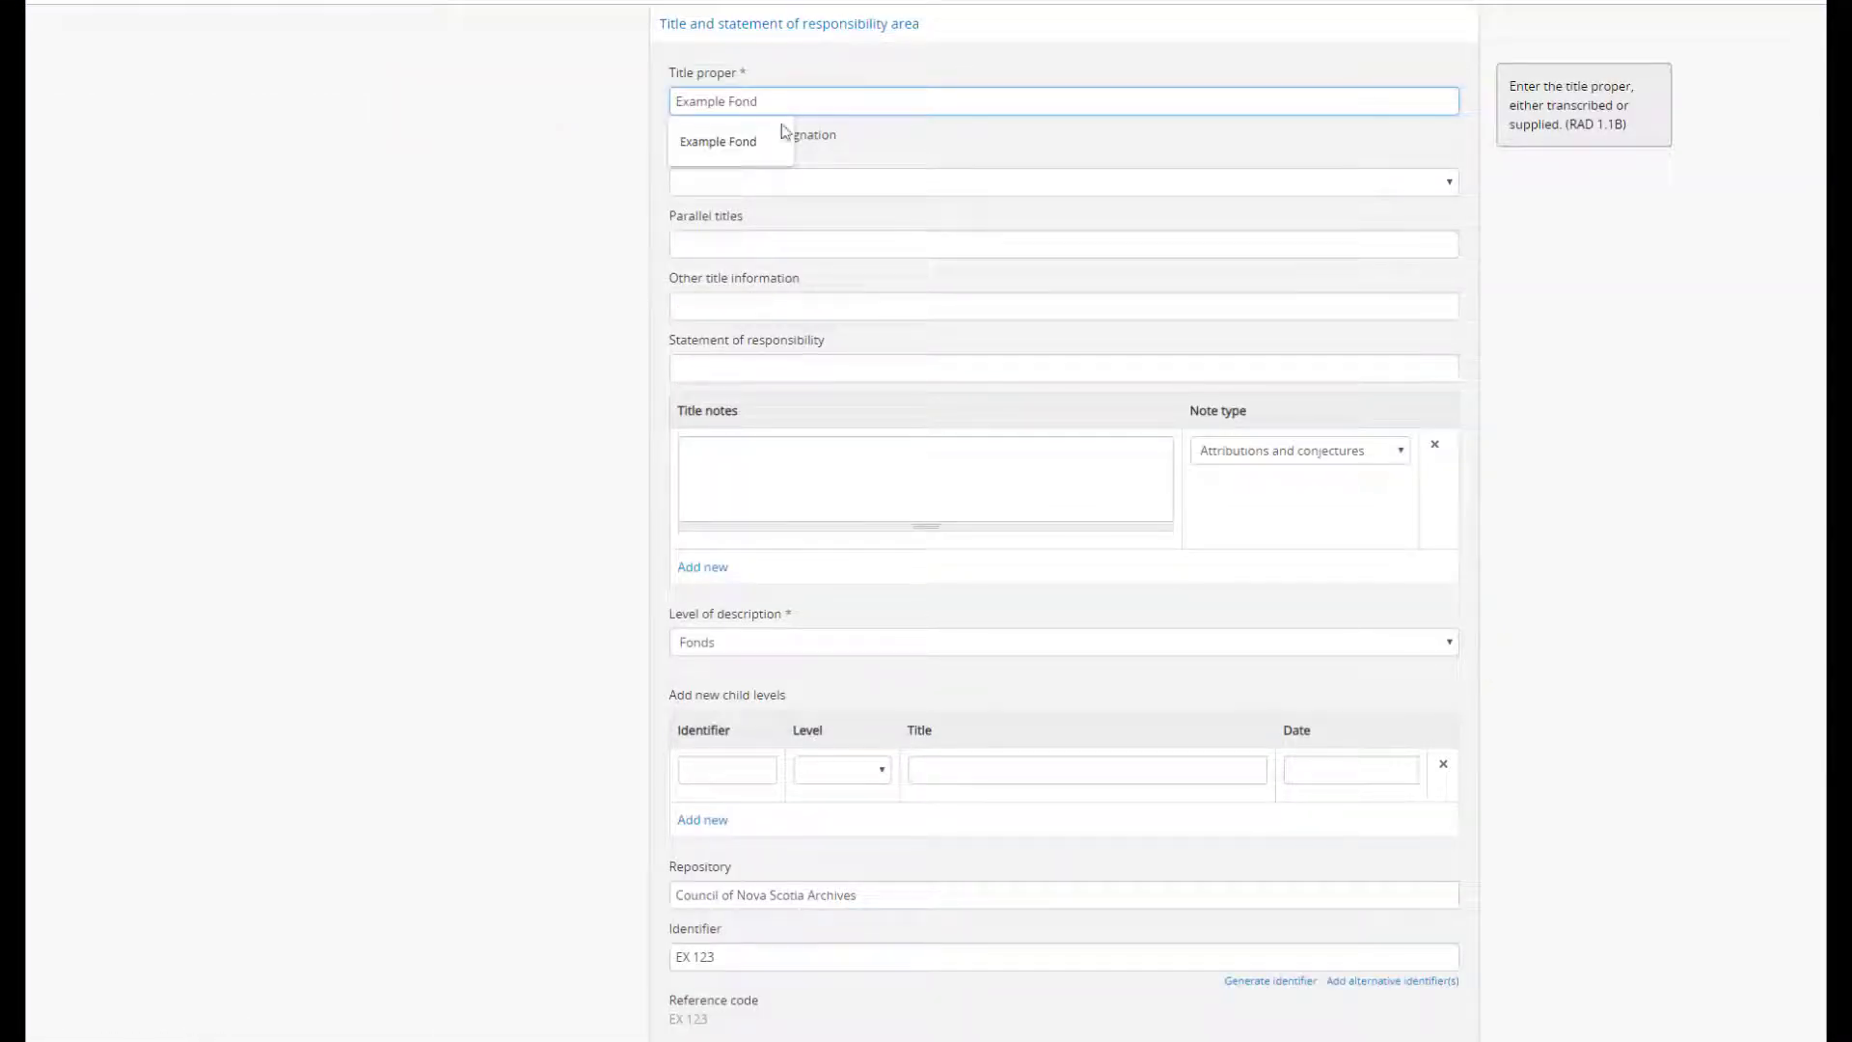
left_click(981, 644)
left_click(981, 648)
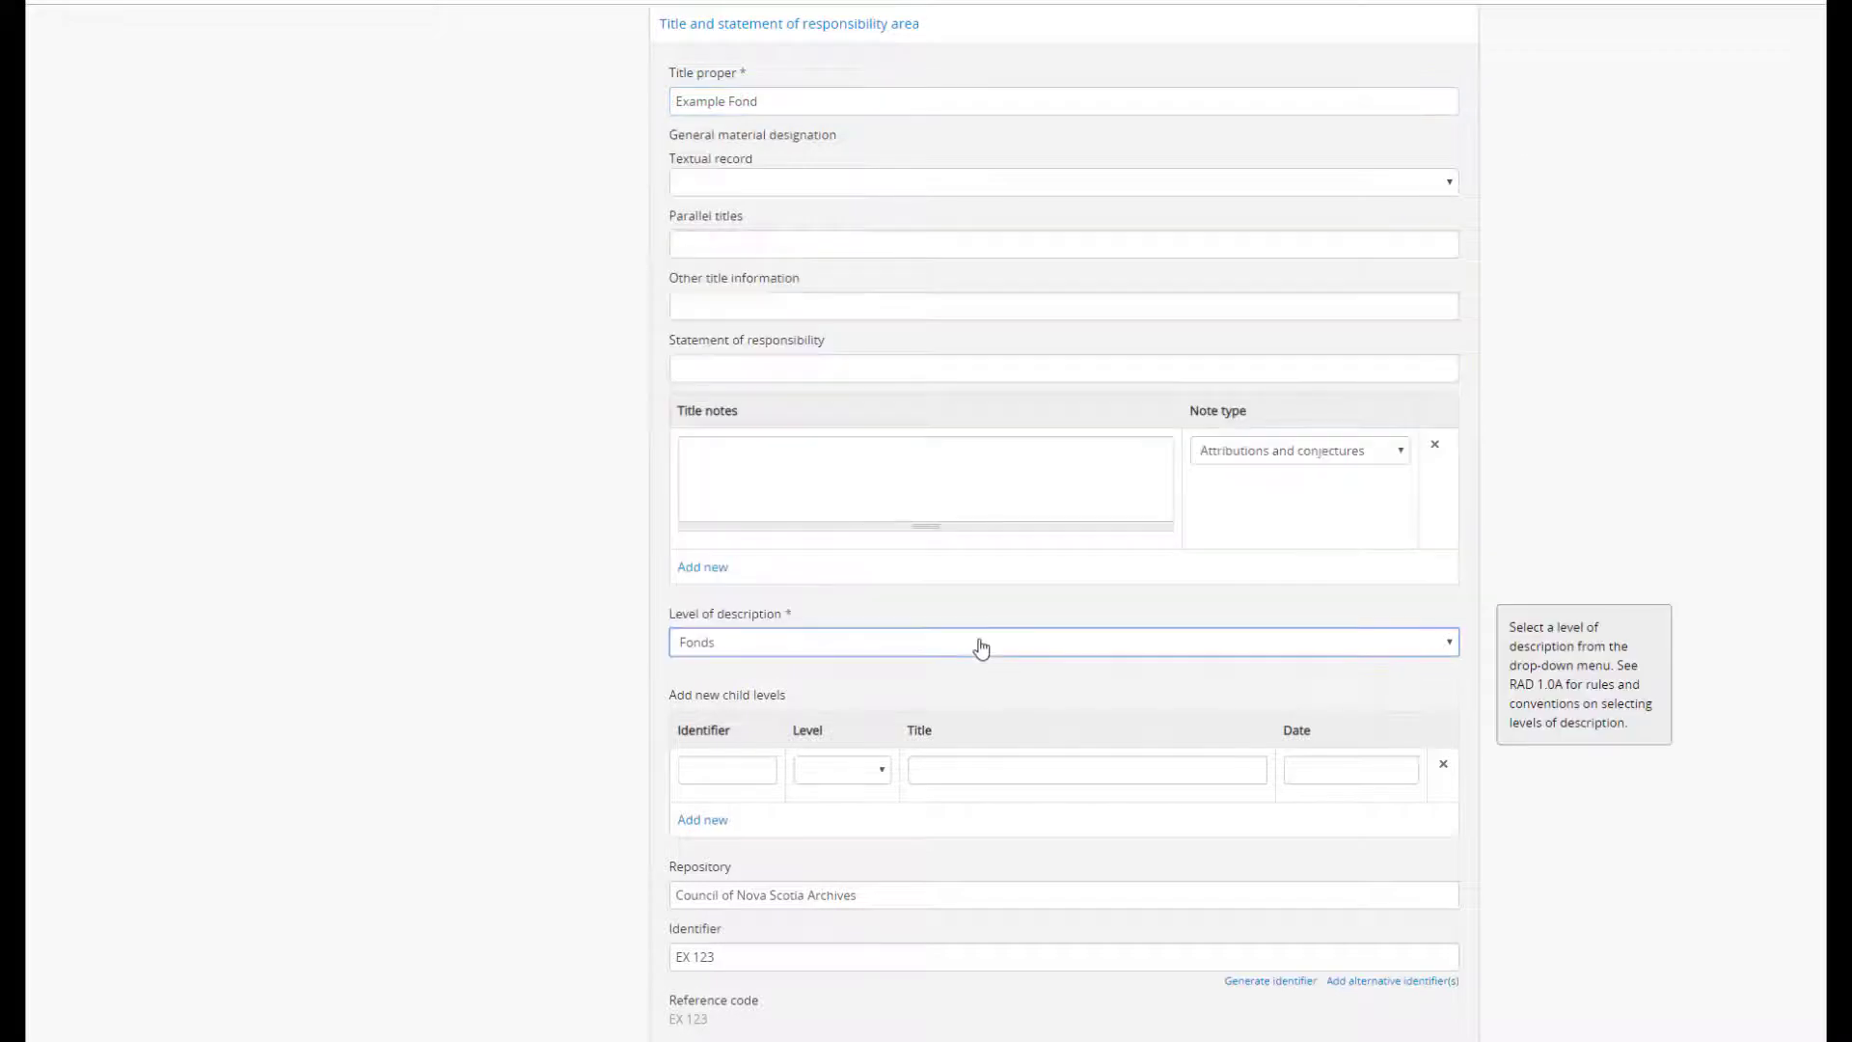
left_click(789, 24)
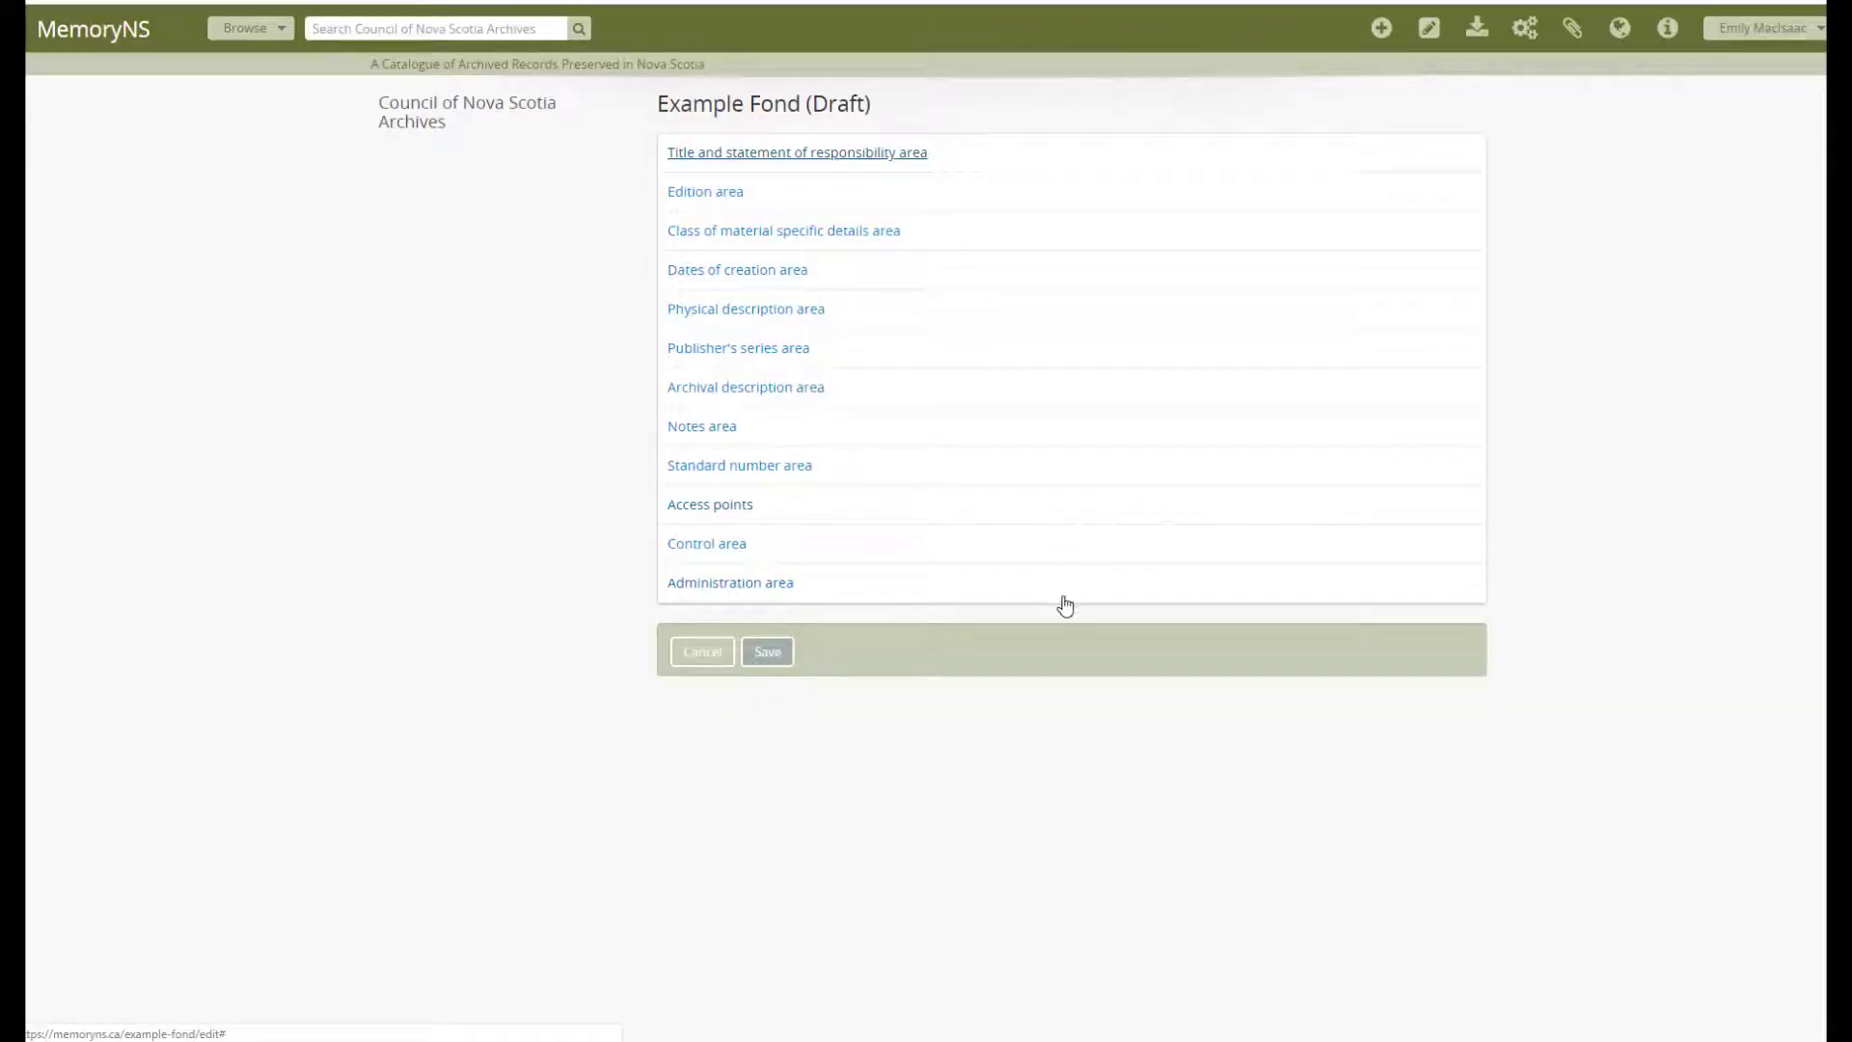
left_click(768, 654)
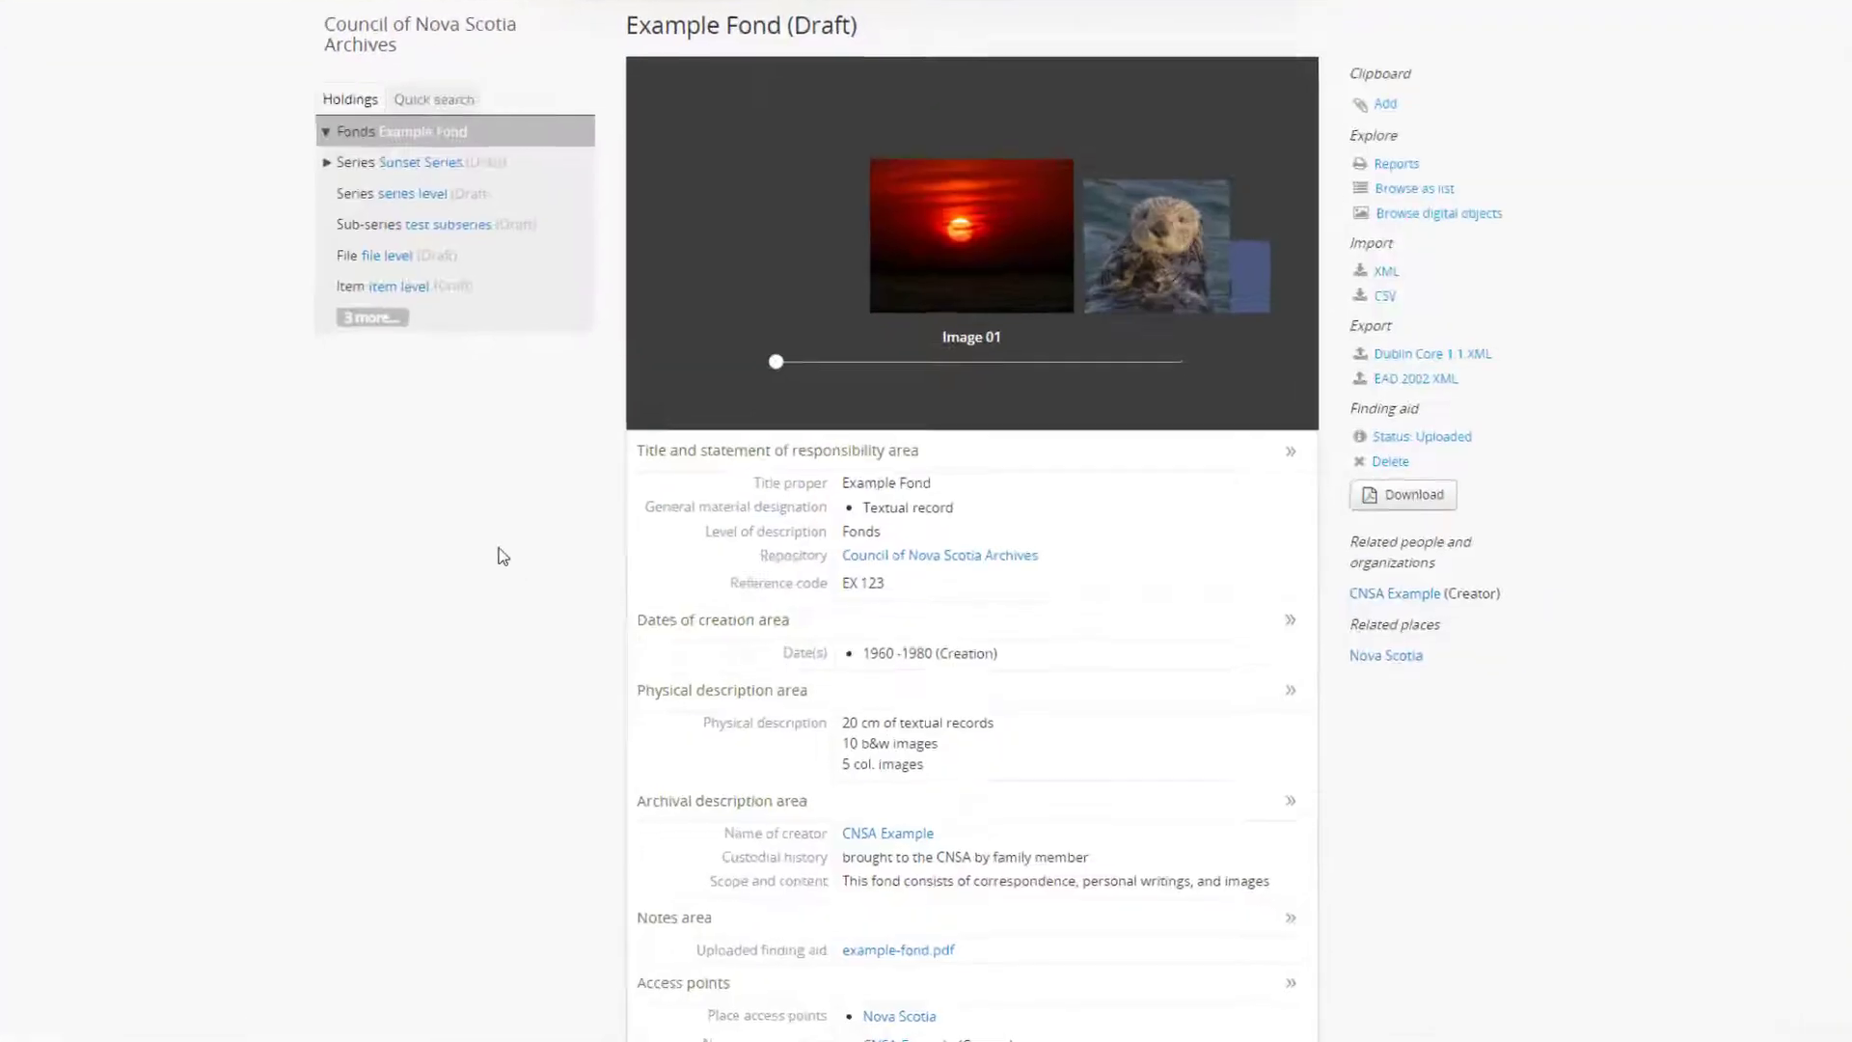
- Duplicate the Sunset Series record from Example Fond's holdings and save the duplicate
scroll(386, 434, "down", 5)
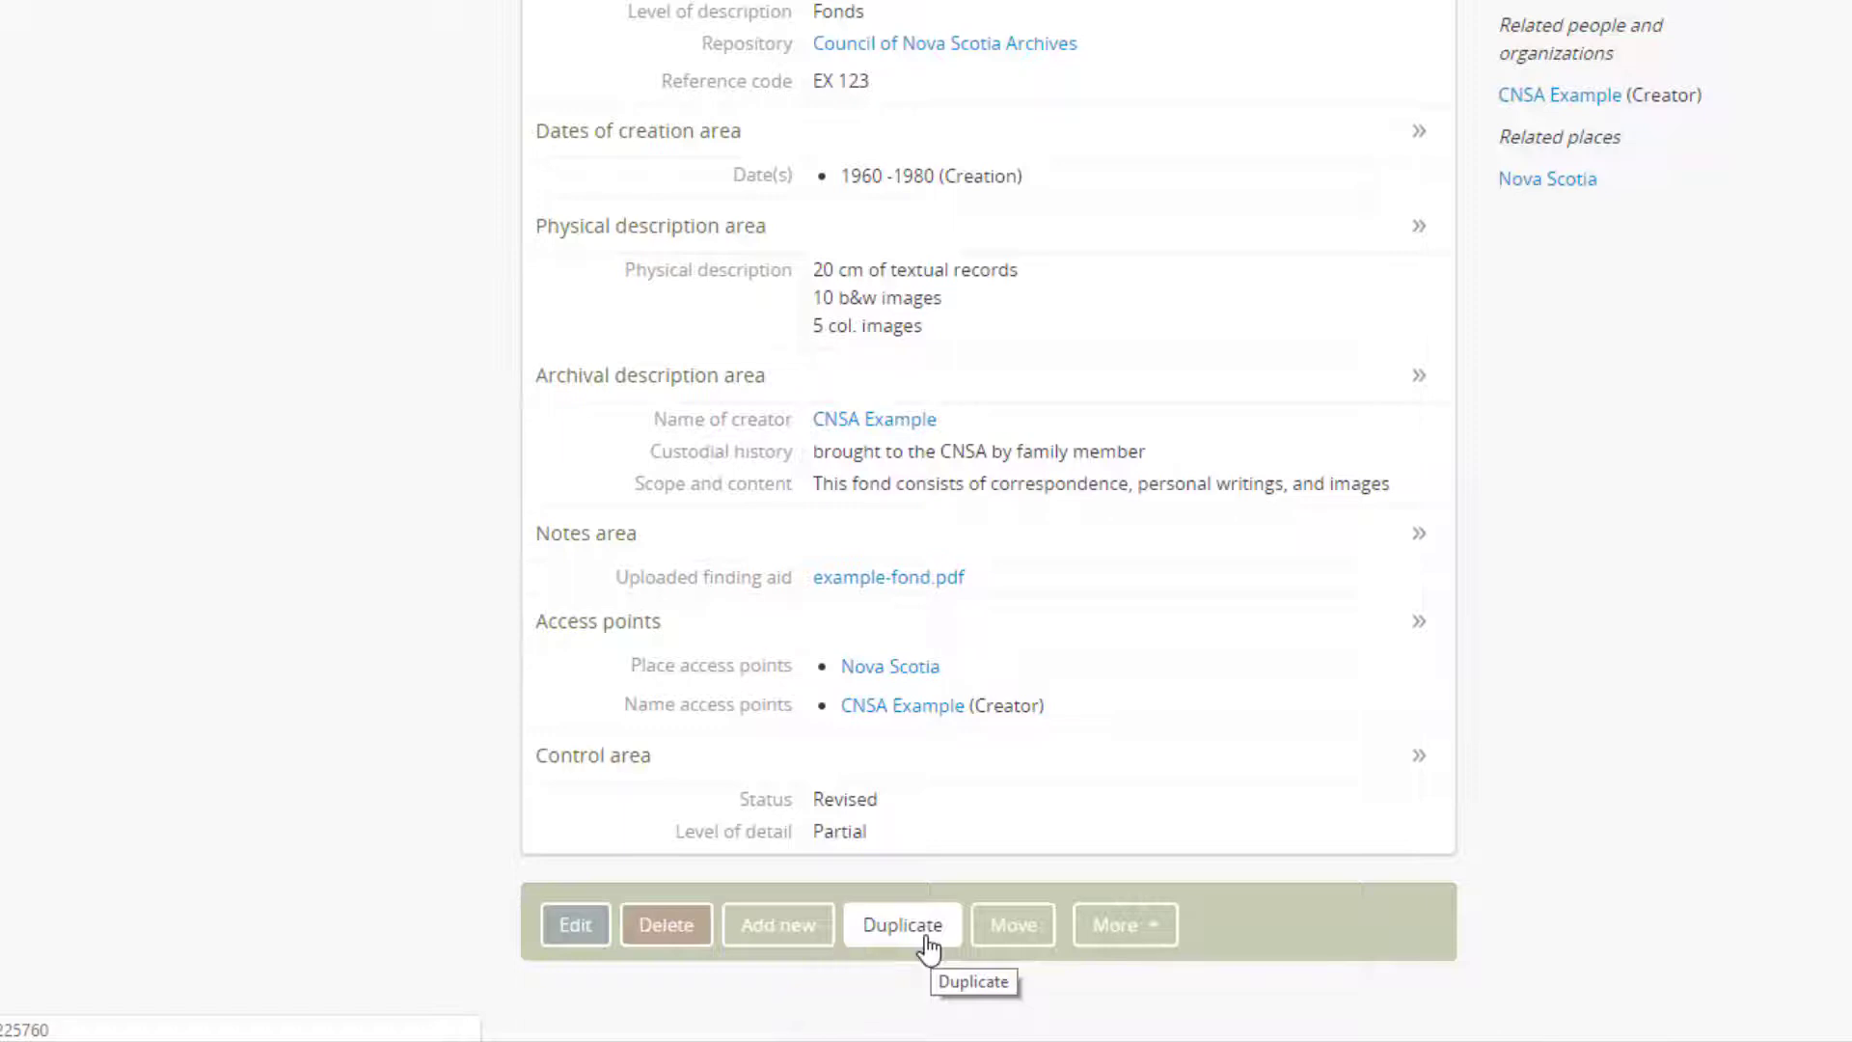
scroll(988, 521, "up", 3)
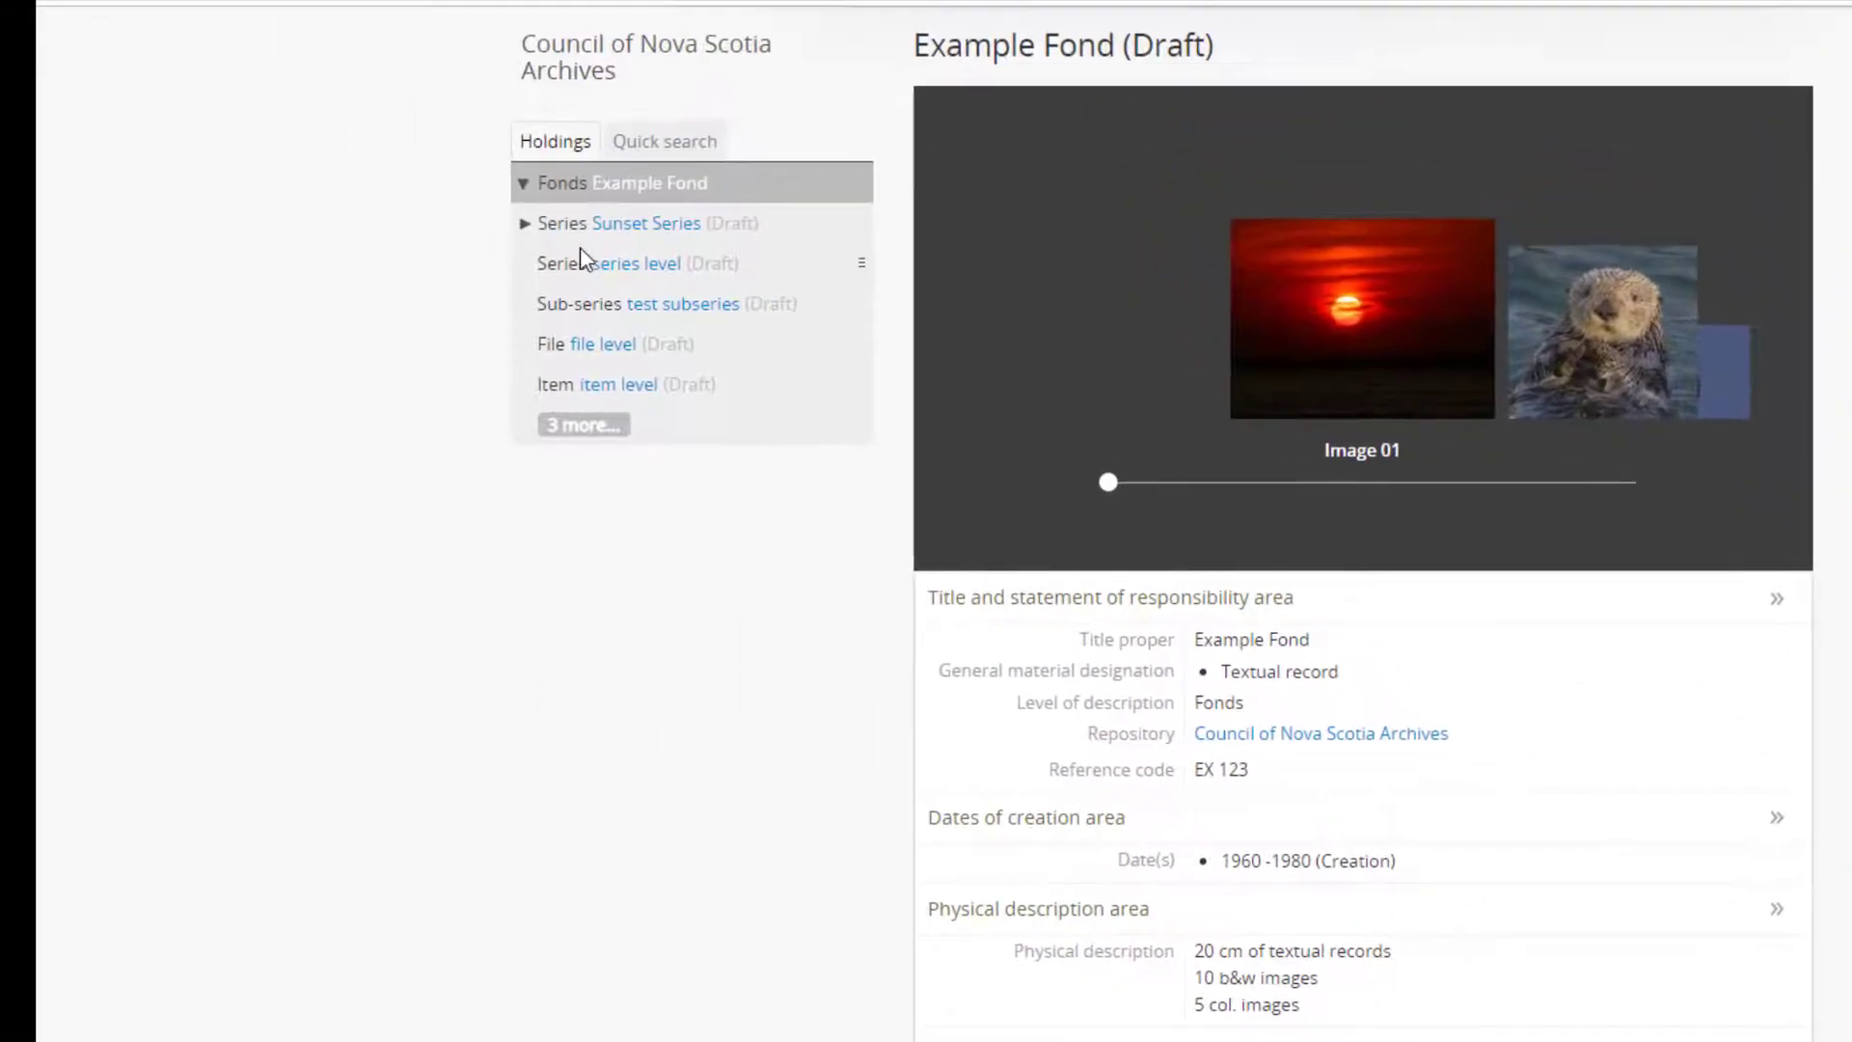
left_click(647, 228)
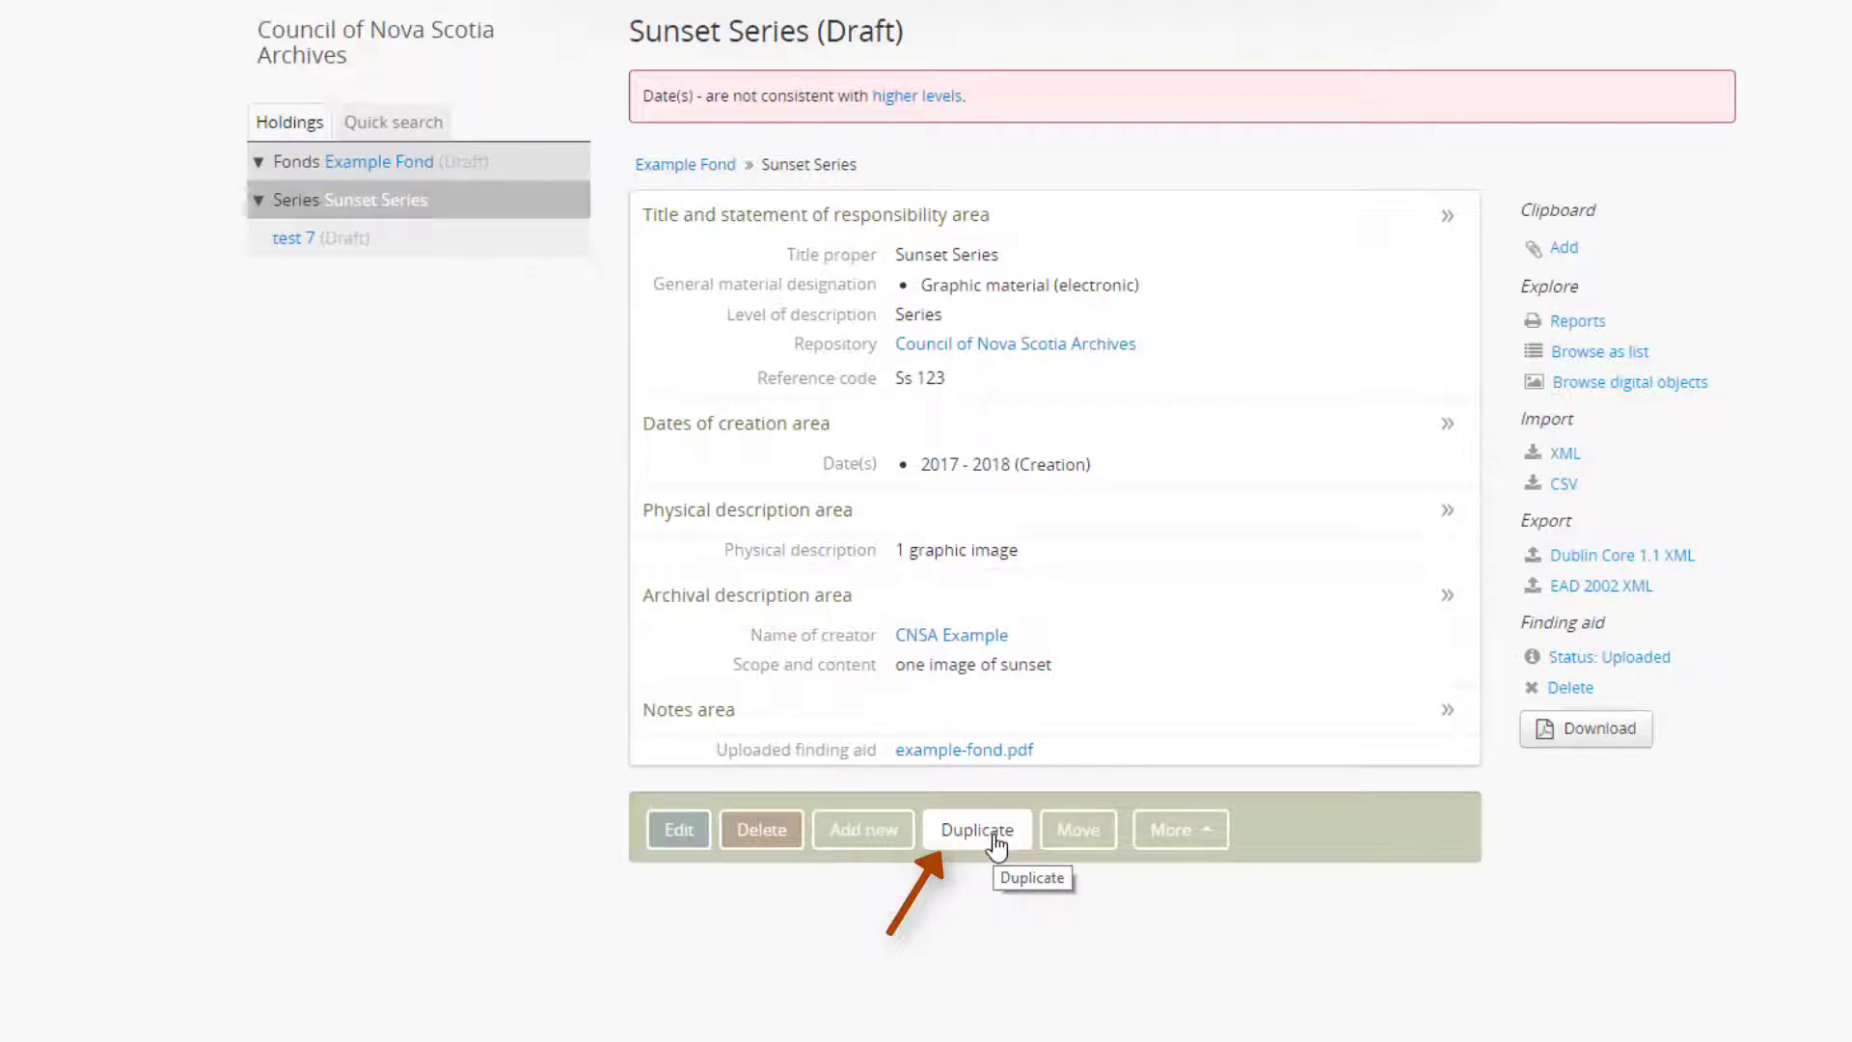
left_click(977, 832)
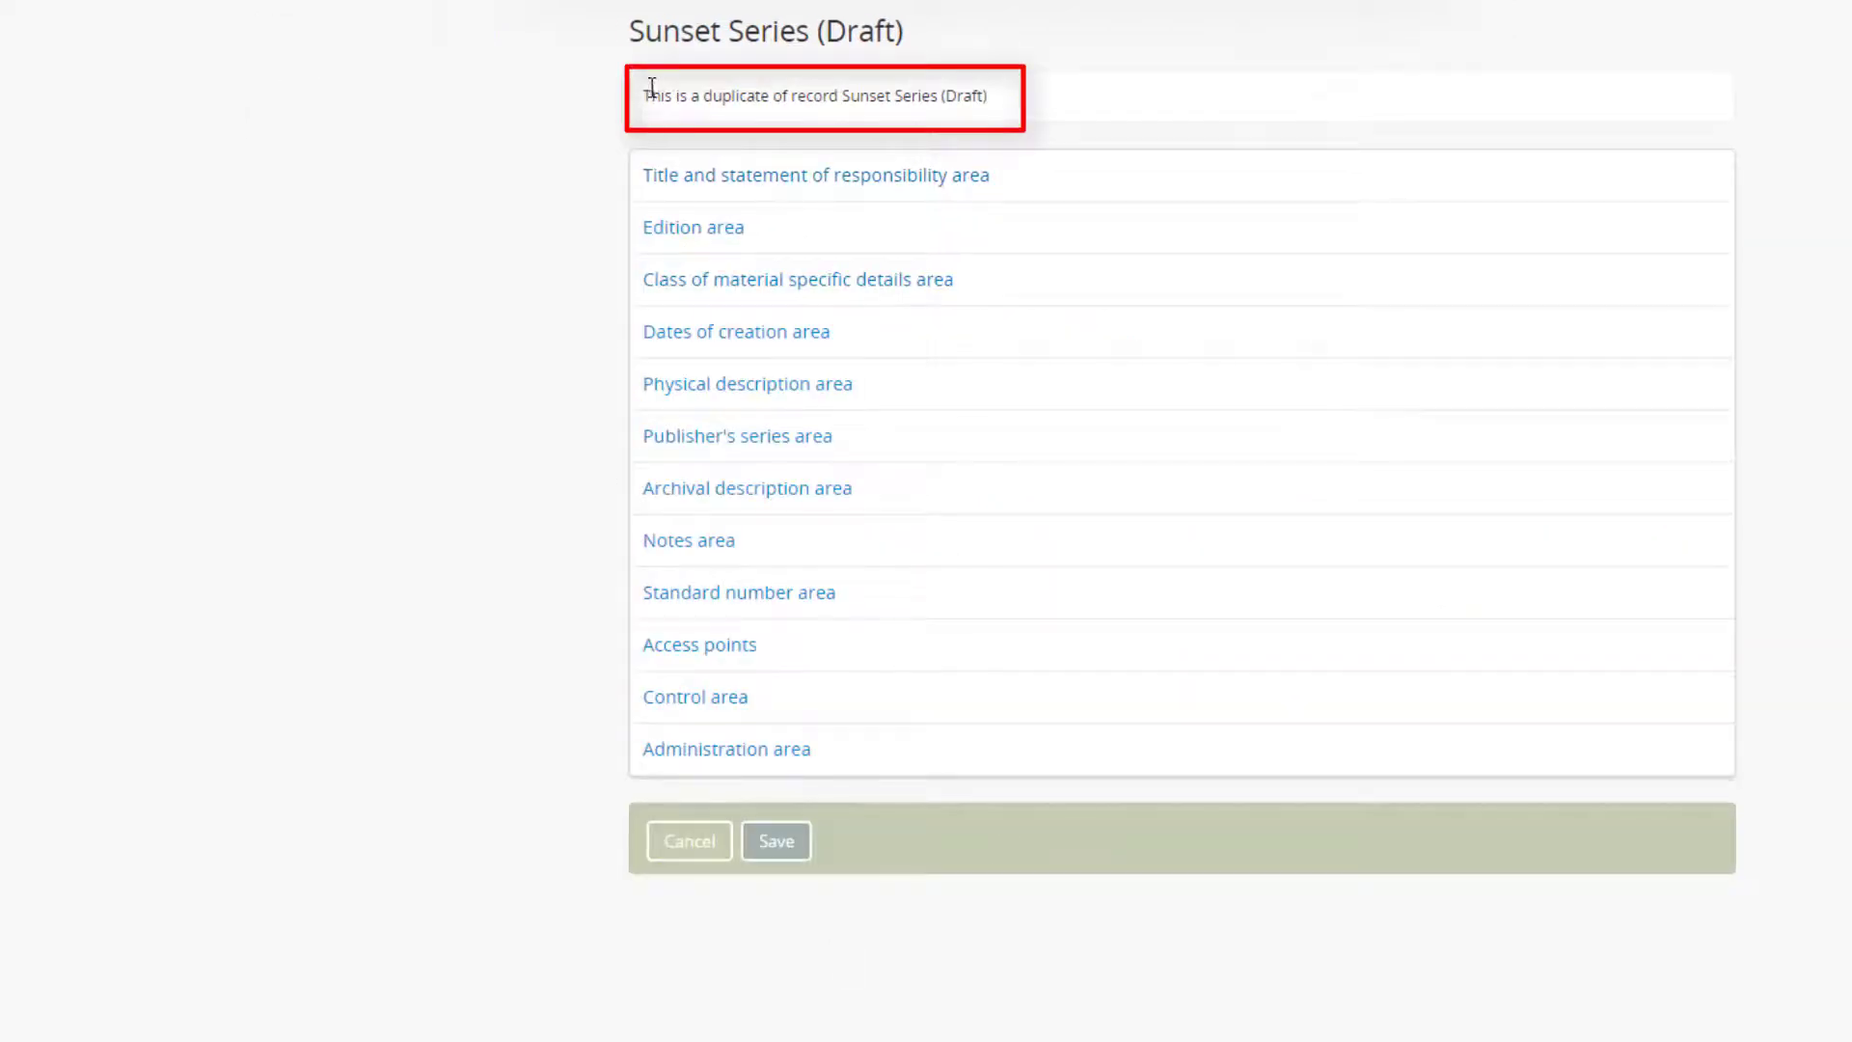
left_click_drag(640, 96, 997, 118)
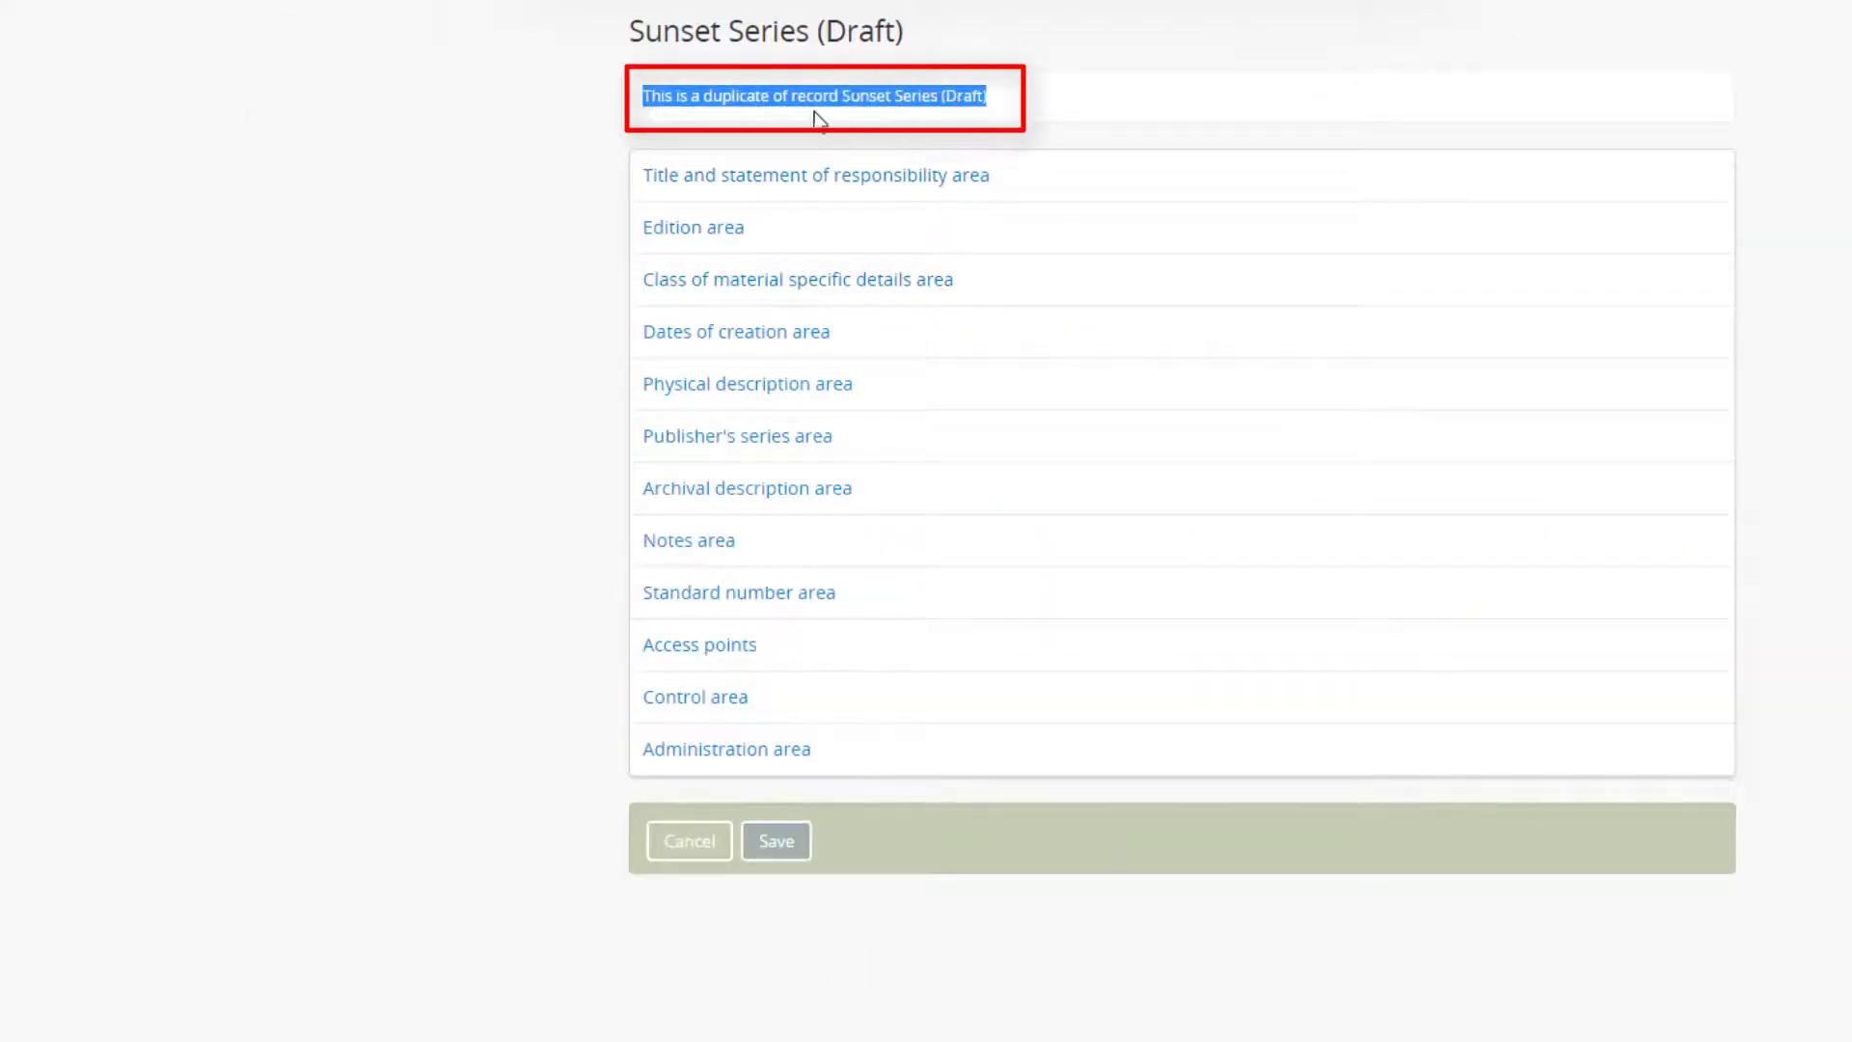
left_click(1046, 183)
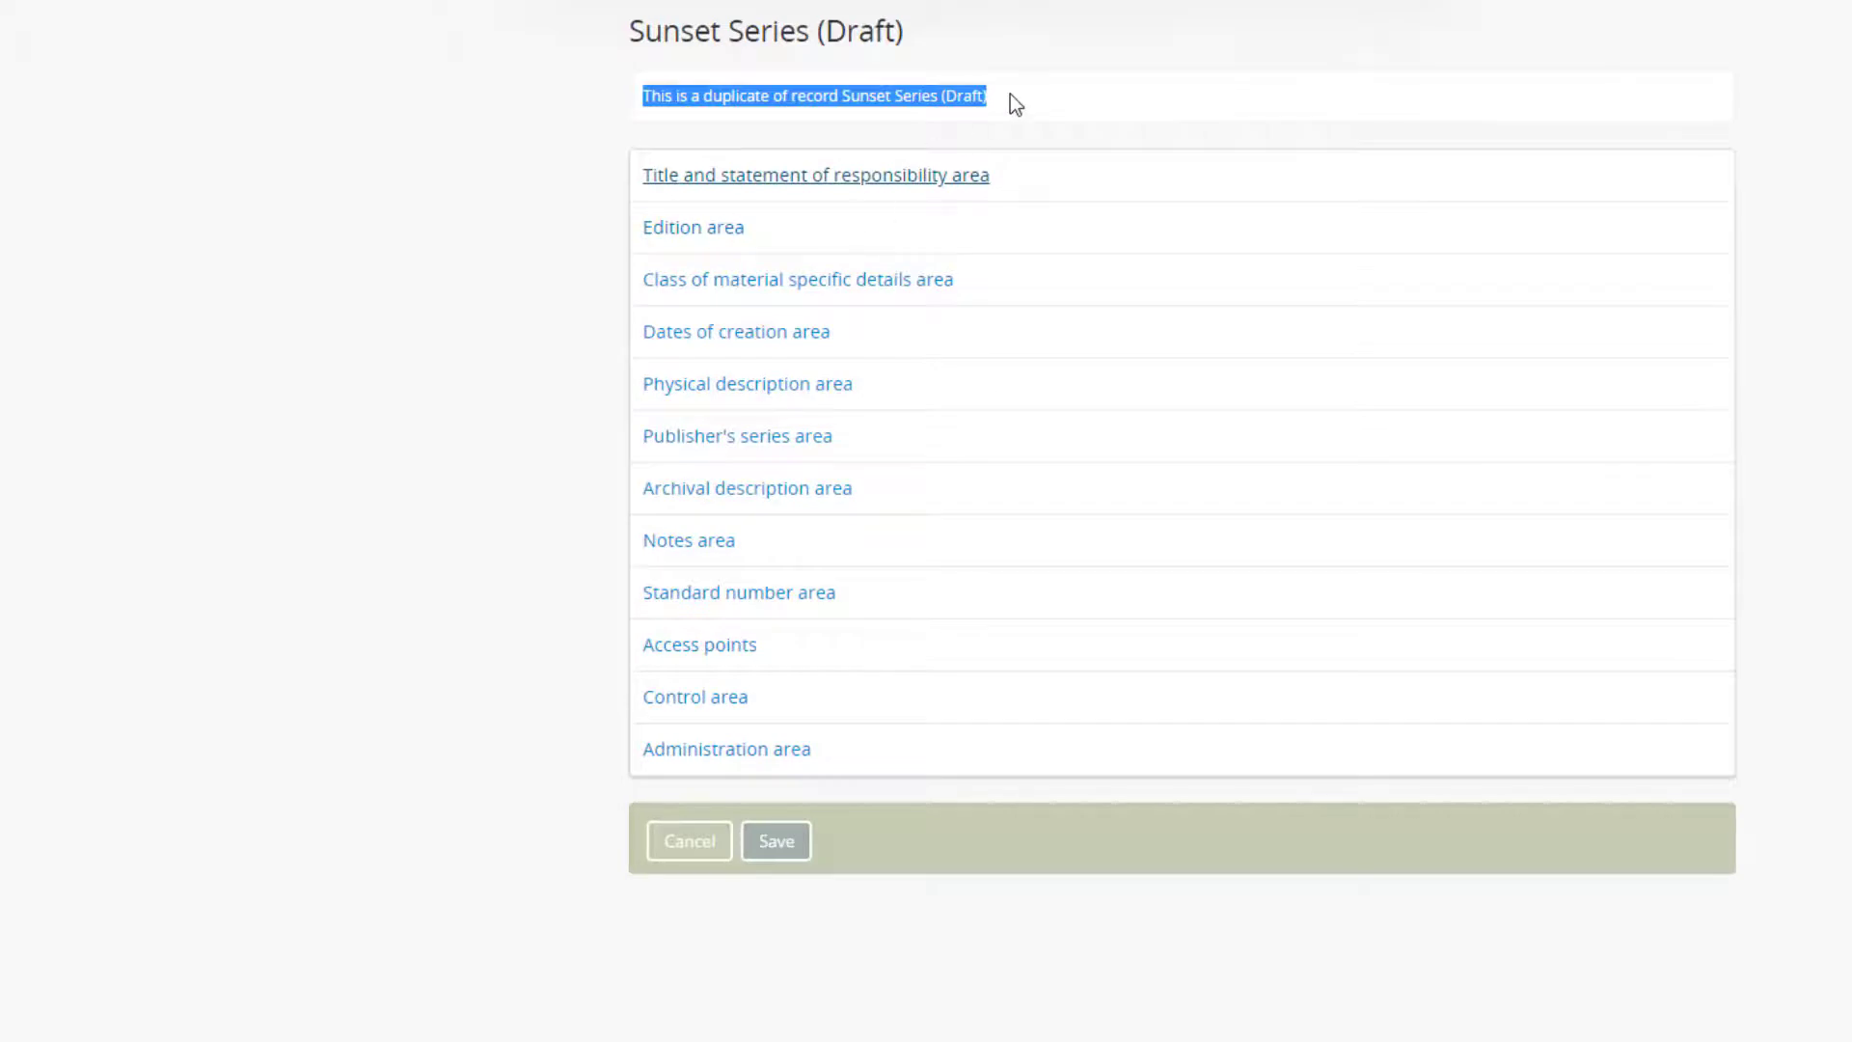
left_click(1013, 98)
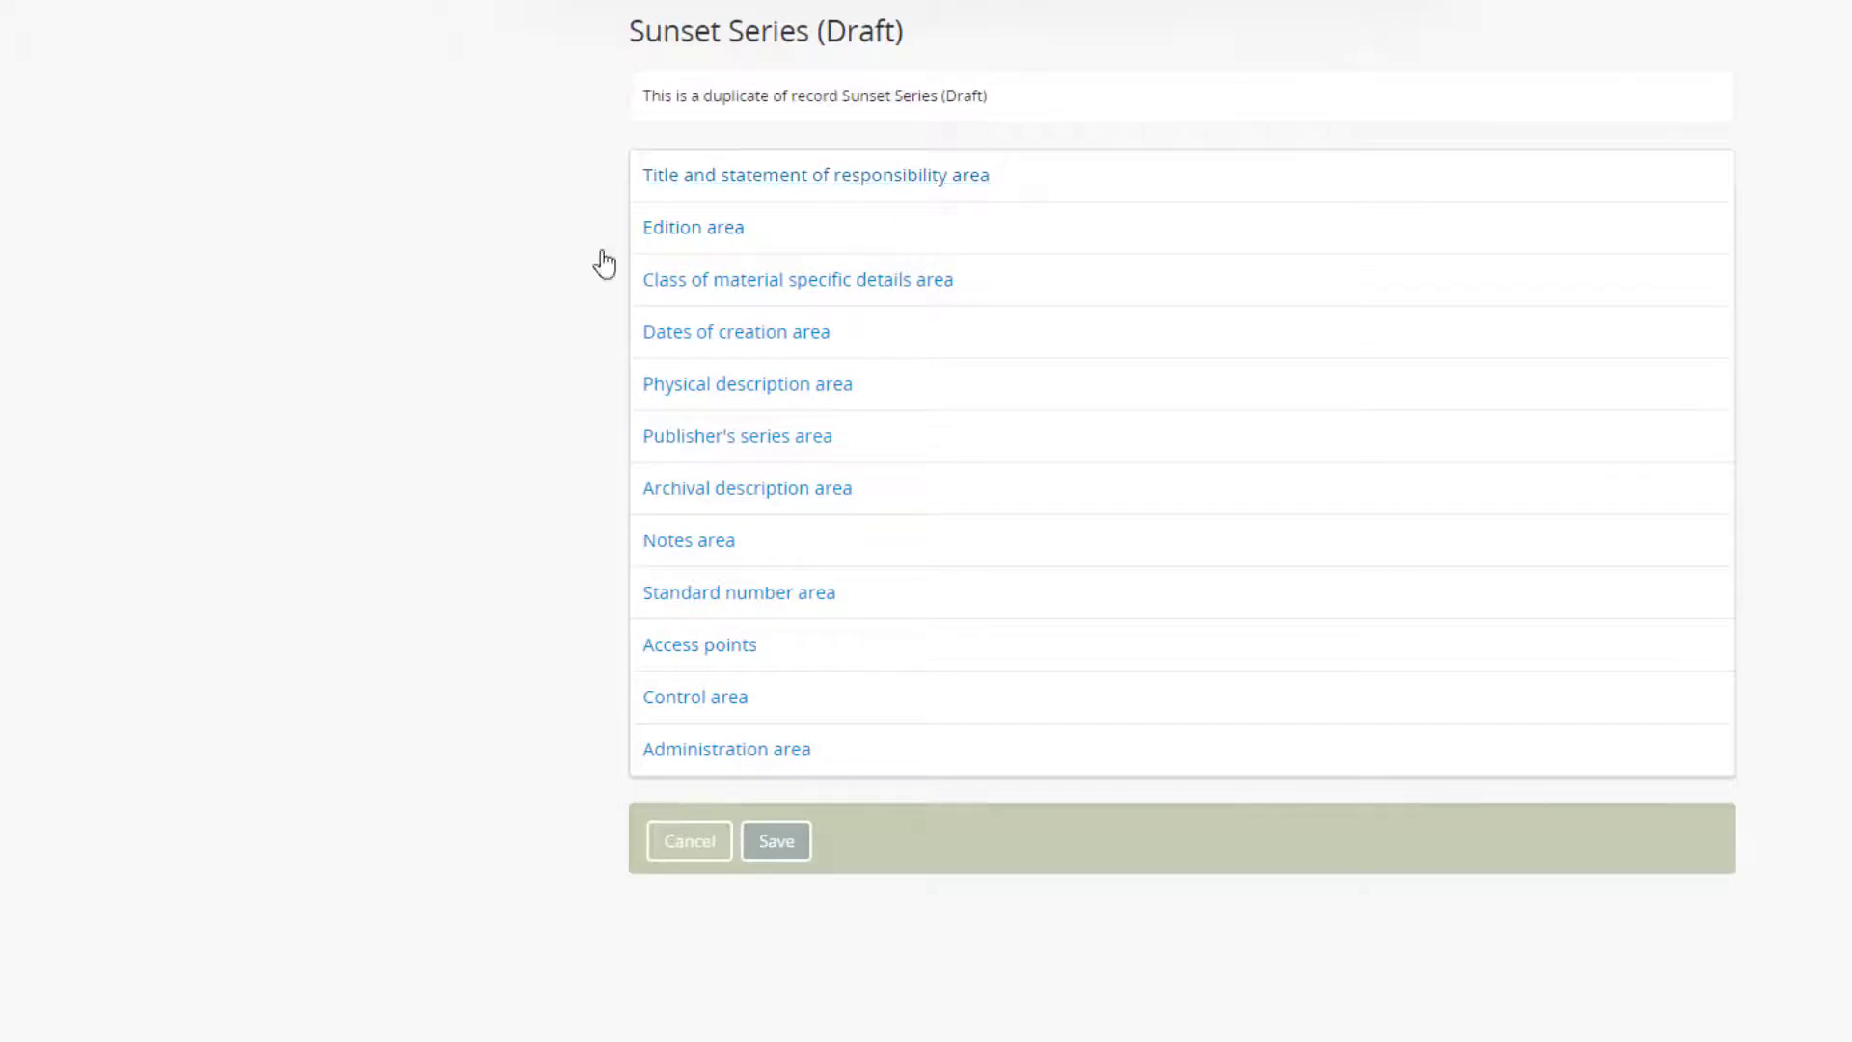
left_click(779, 845)
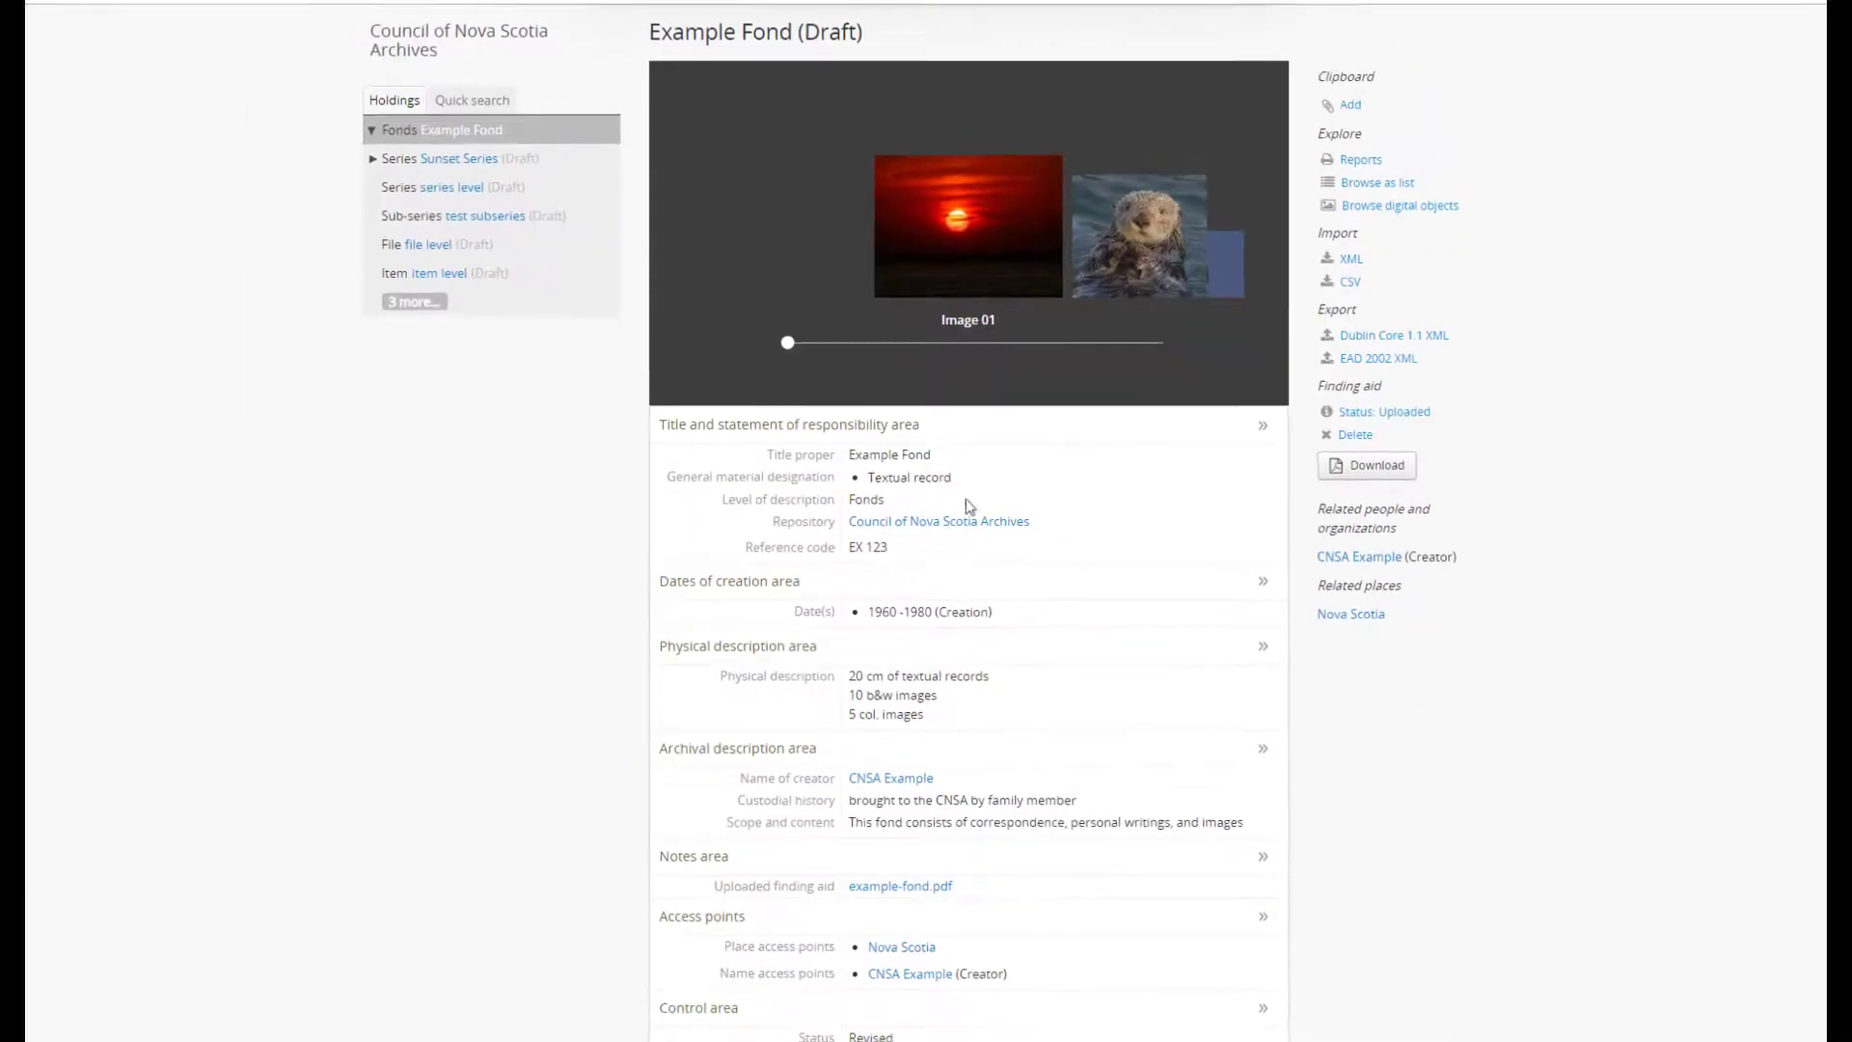
- Reorder Example Fond's holdings as series level, Sunset Series, item level, test subseries, file level
scroll(1576, 772, "down", 2)
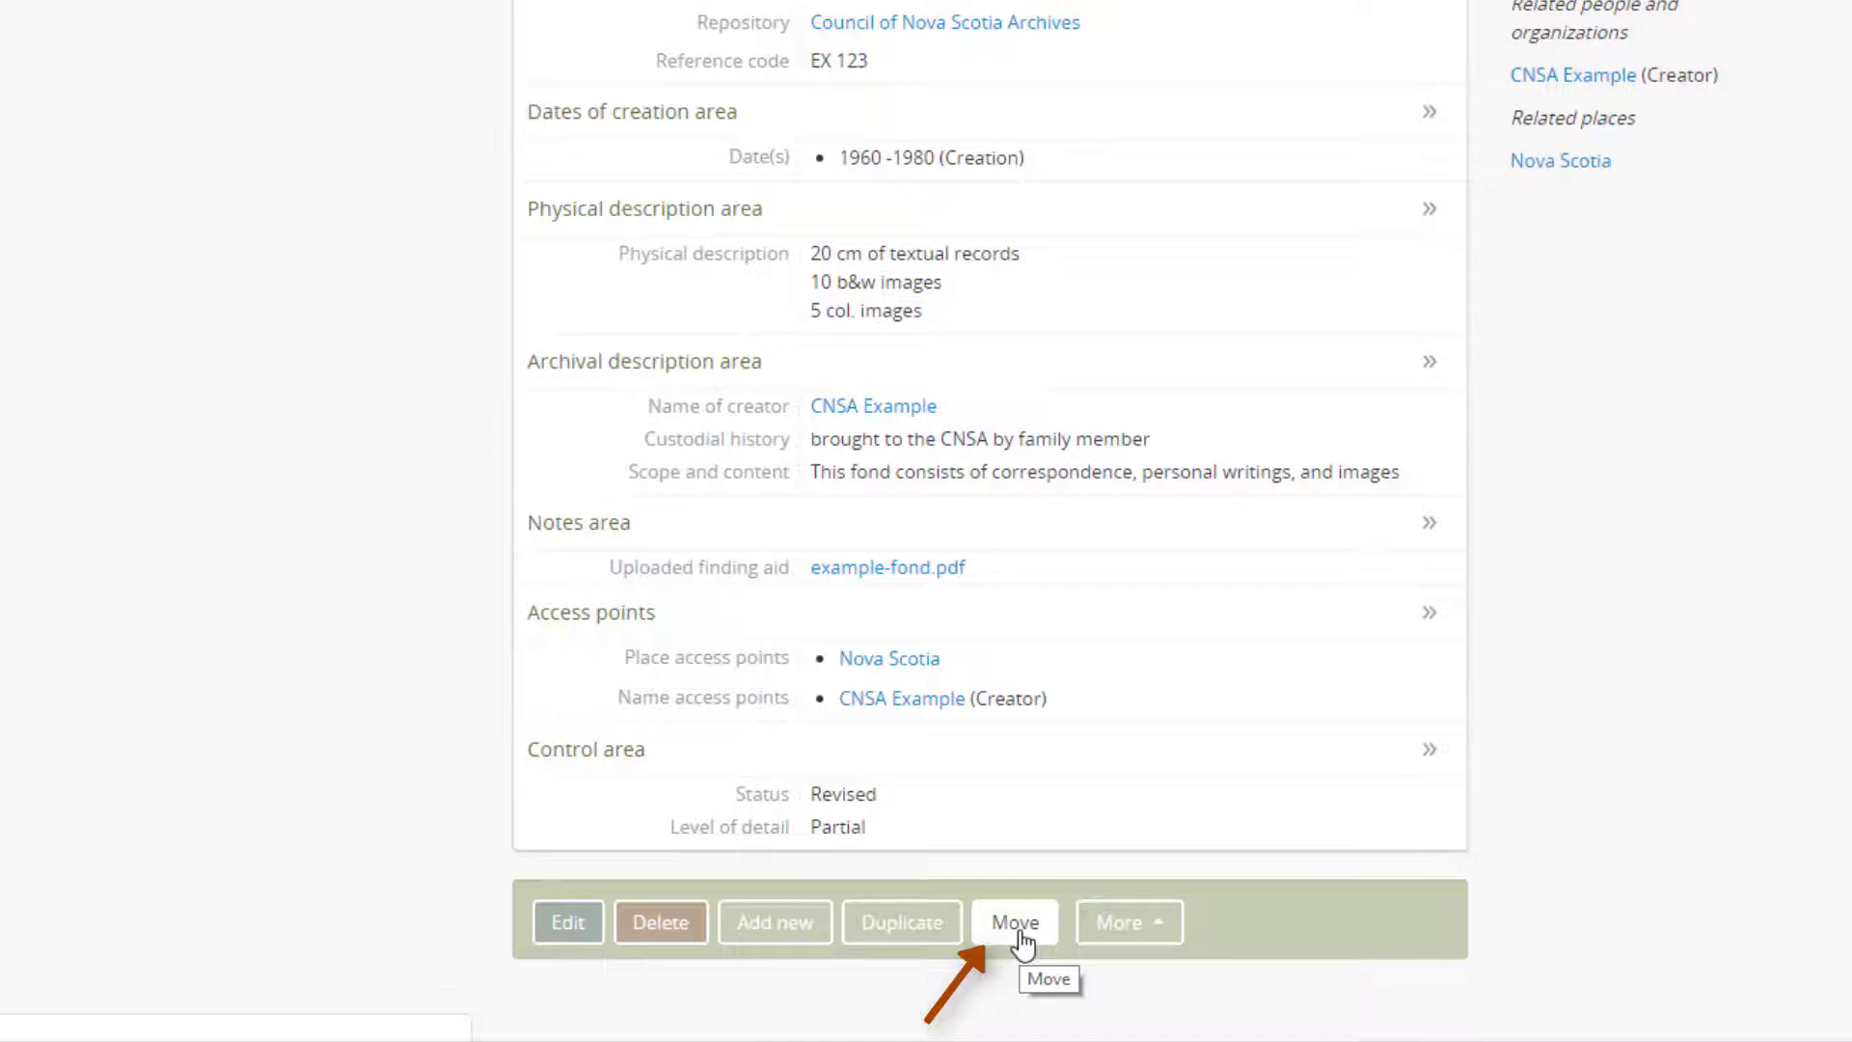
scroll(1521, 412, "up", 3)
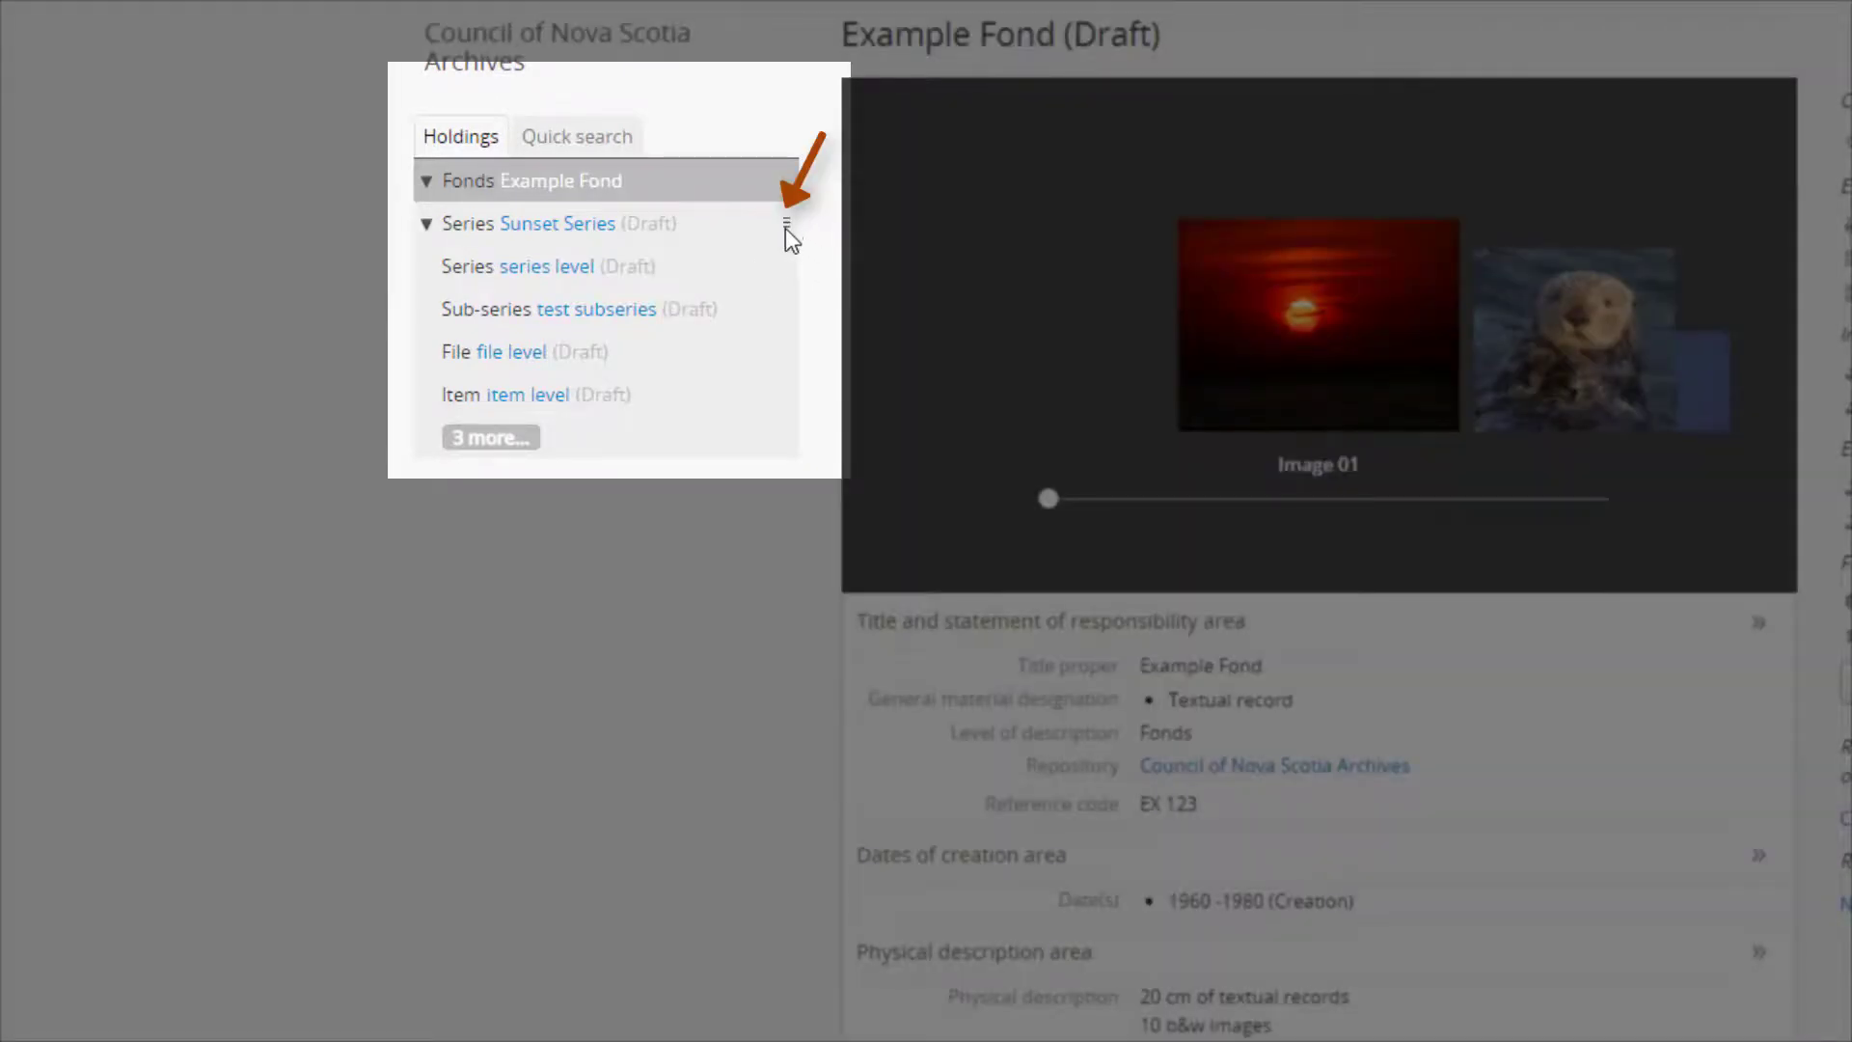
left_click_drag(786, 230, 797, 297)
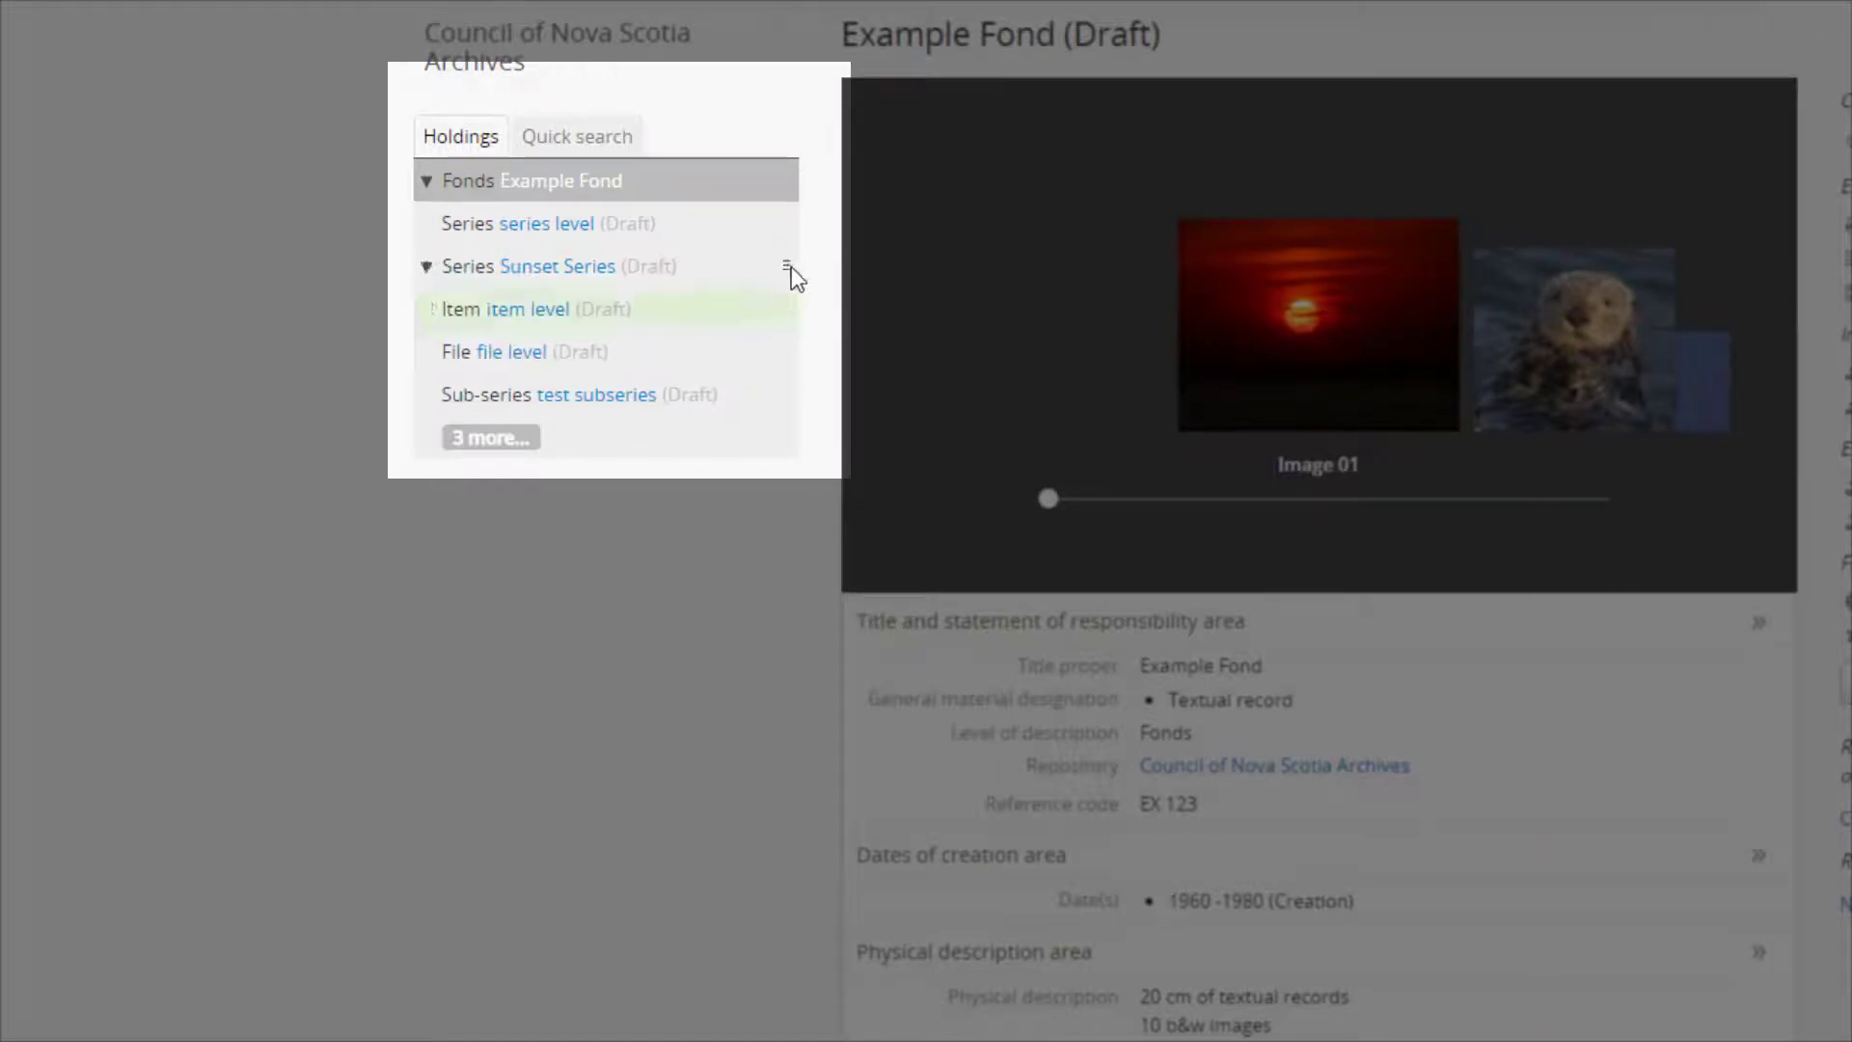
left_click_drag(779, 396, 772, 333)
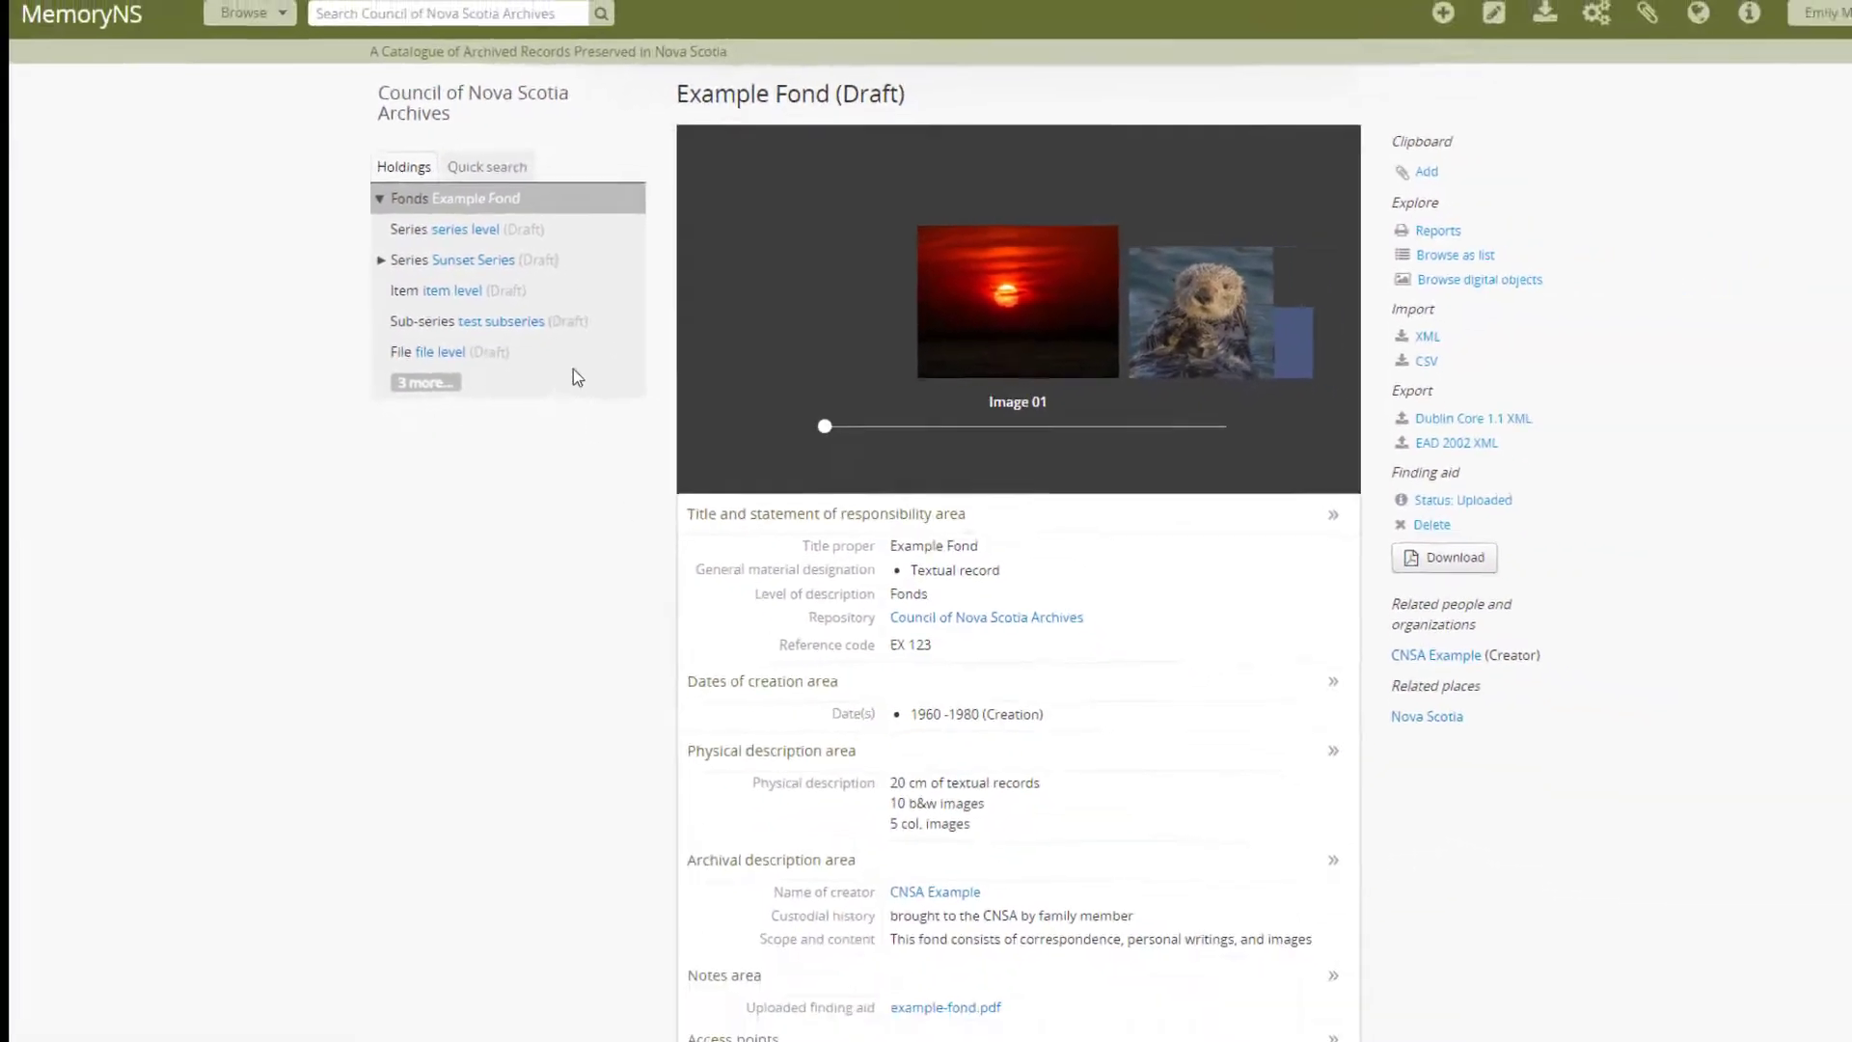
- Choose Published as Example Fond's publication status without including descendants, and cancel the update
scroll(509, 496, "down", 3)
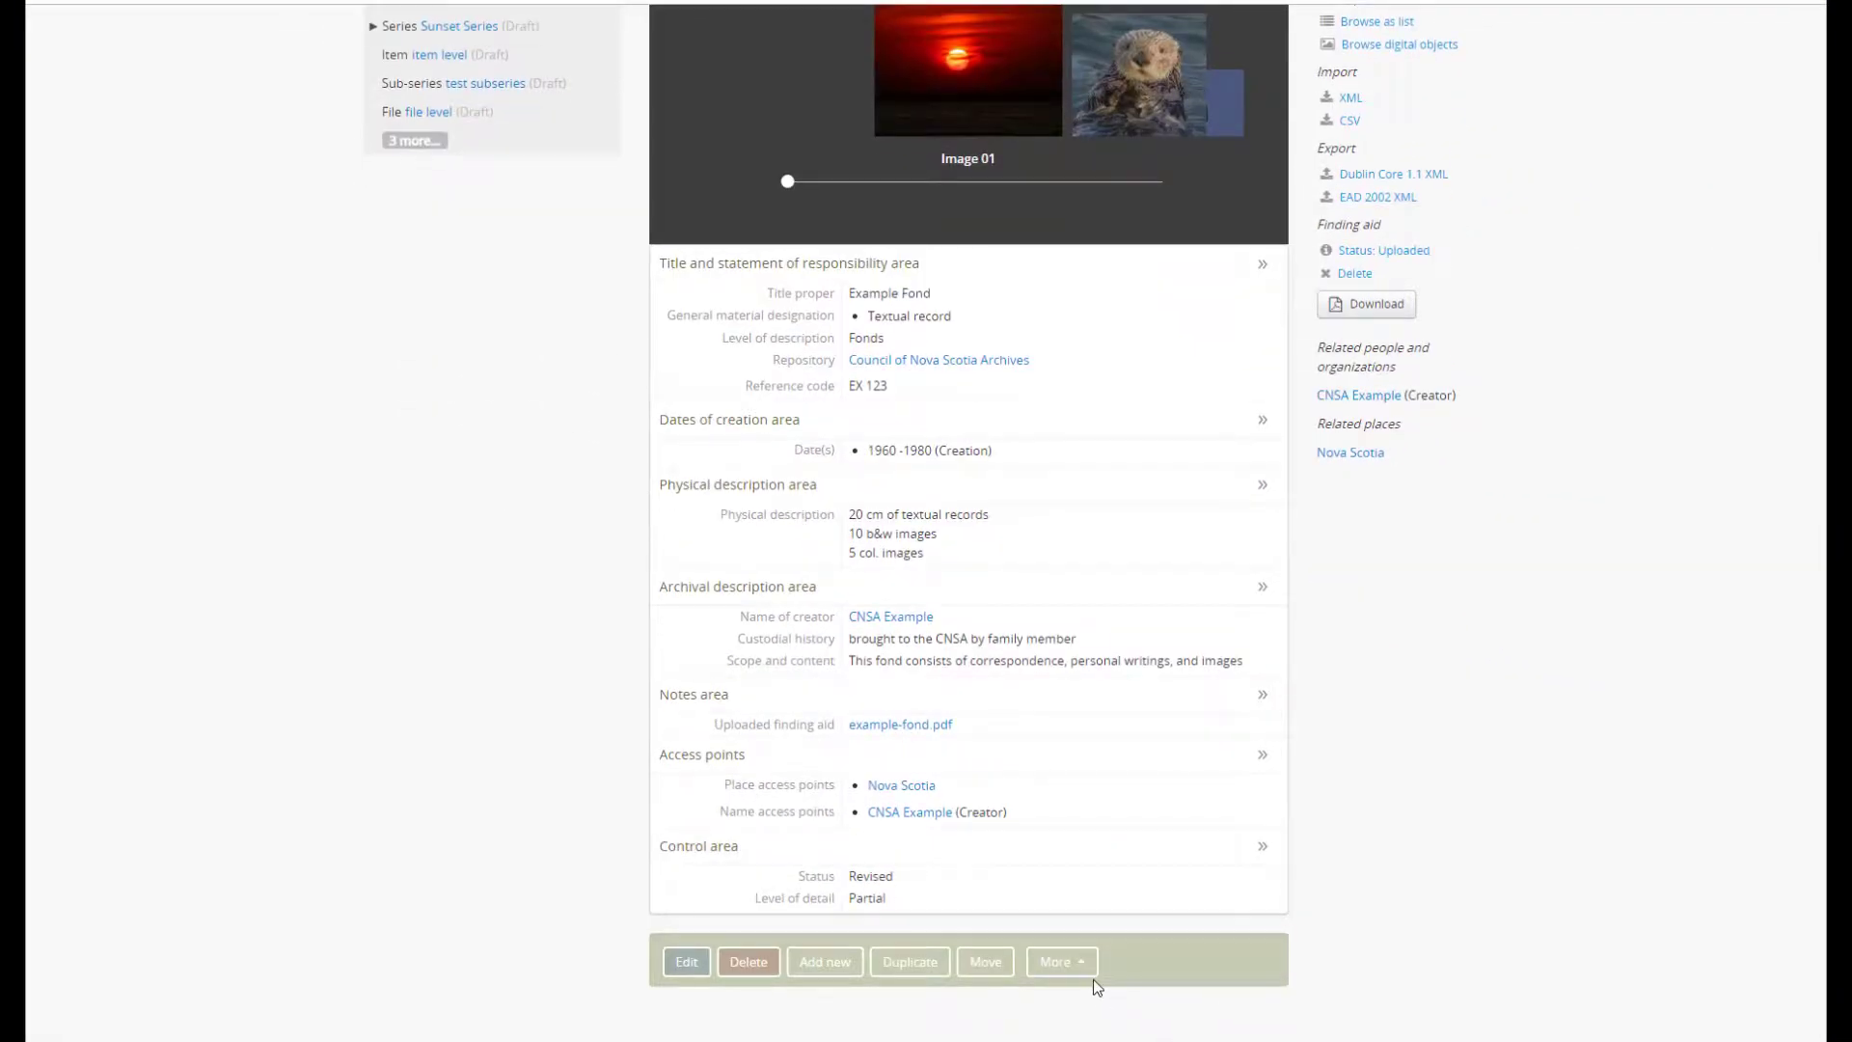
left_click(1083, 967)
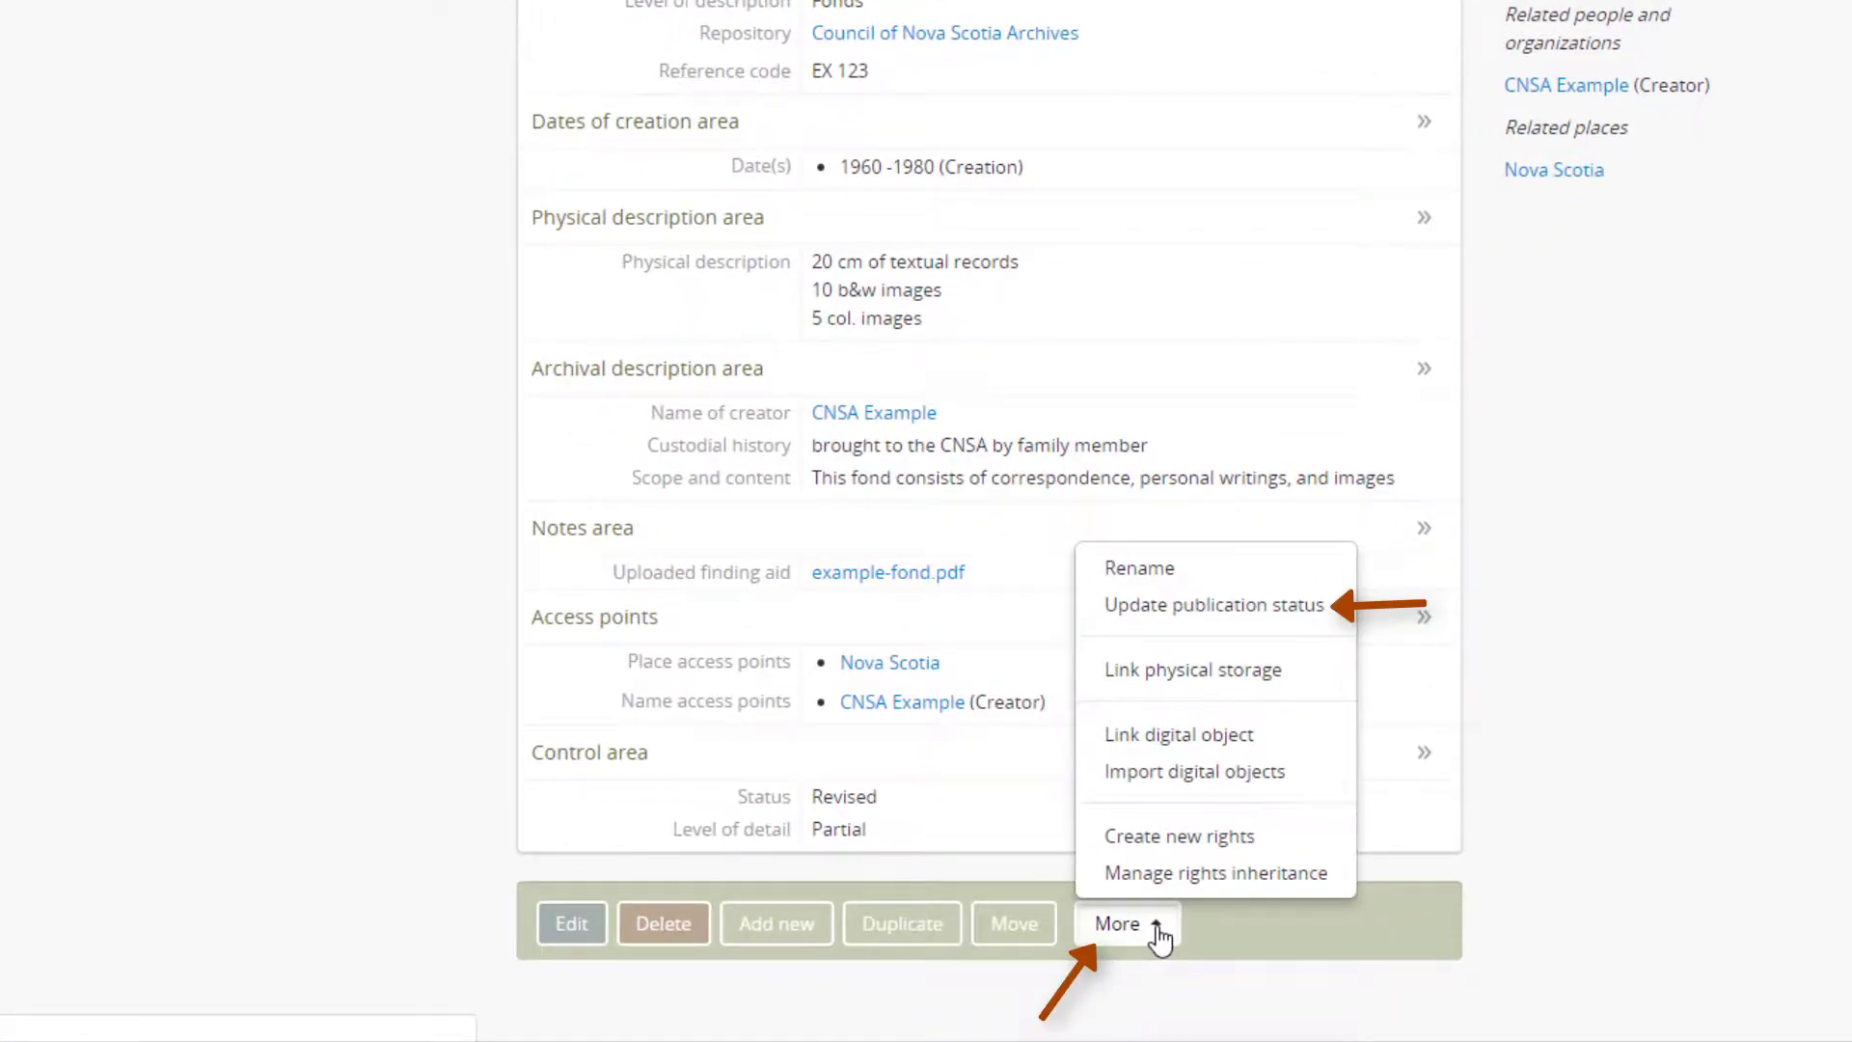
left_click(1193, 613)
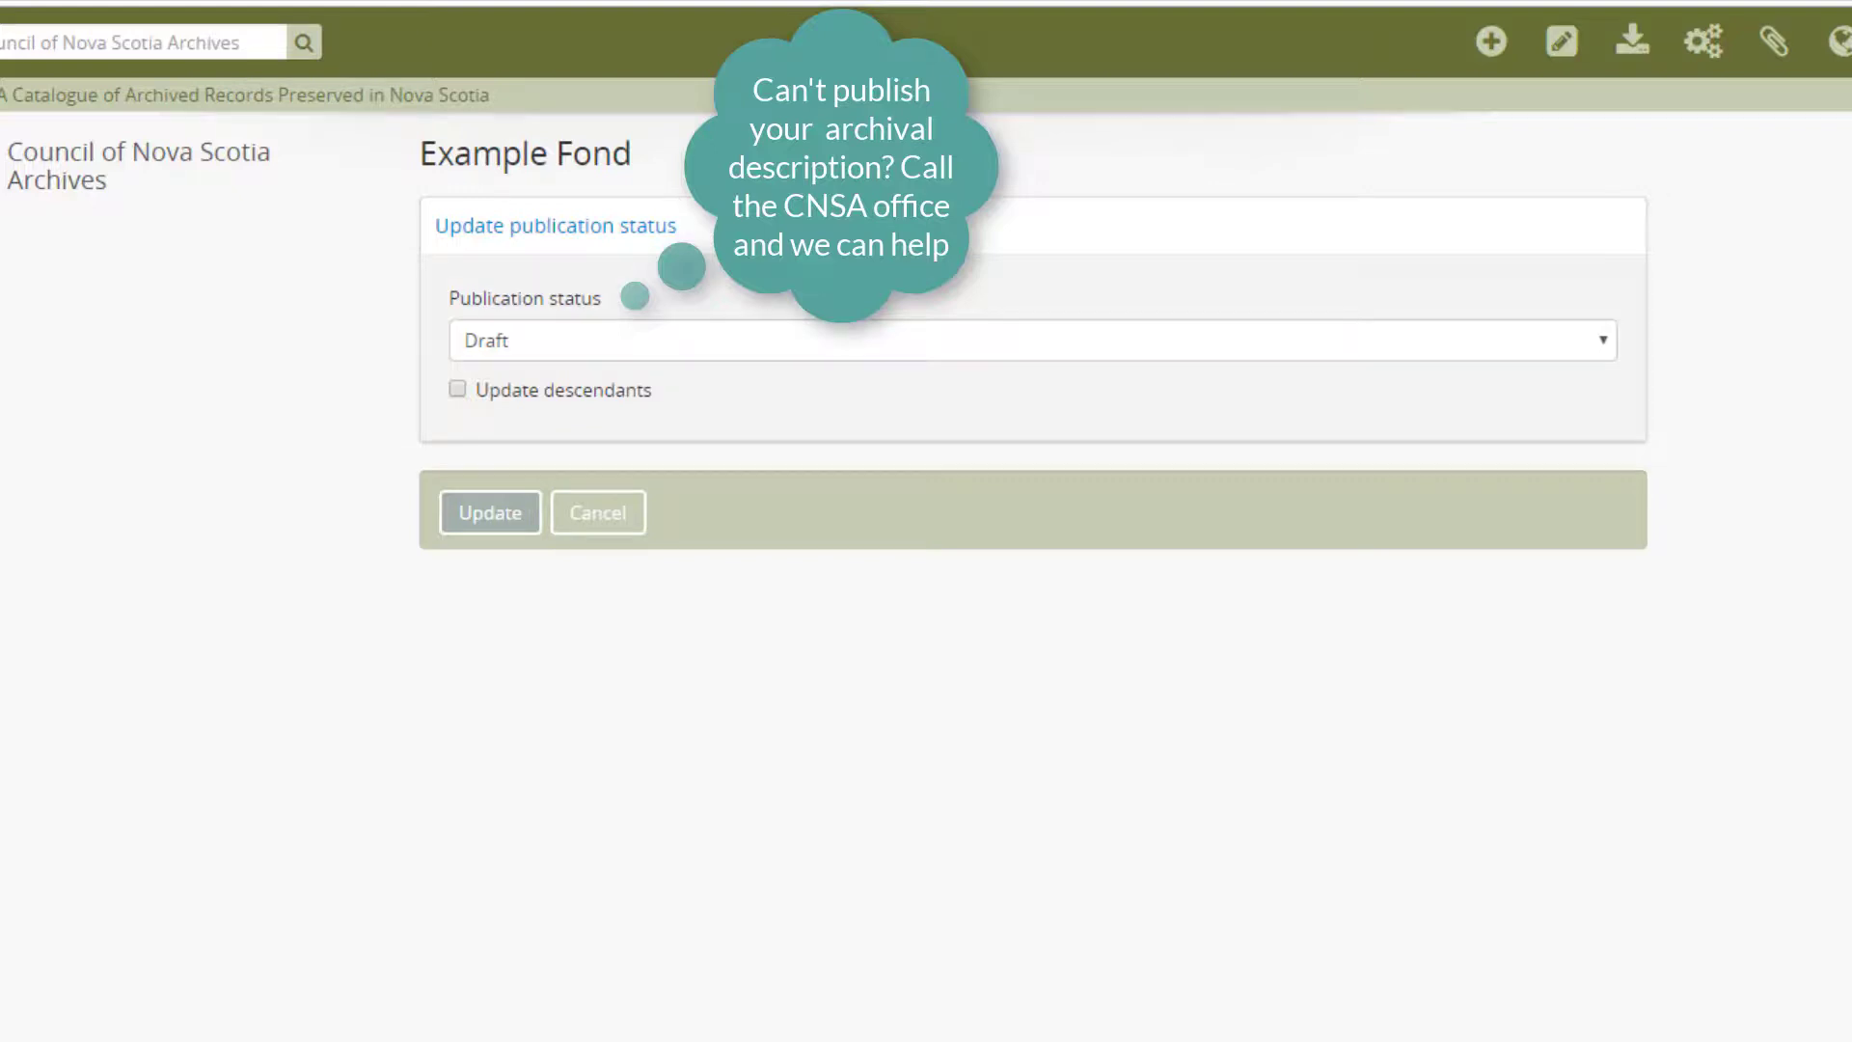
left_click(593, 346)
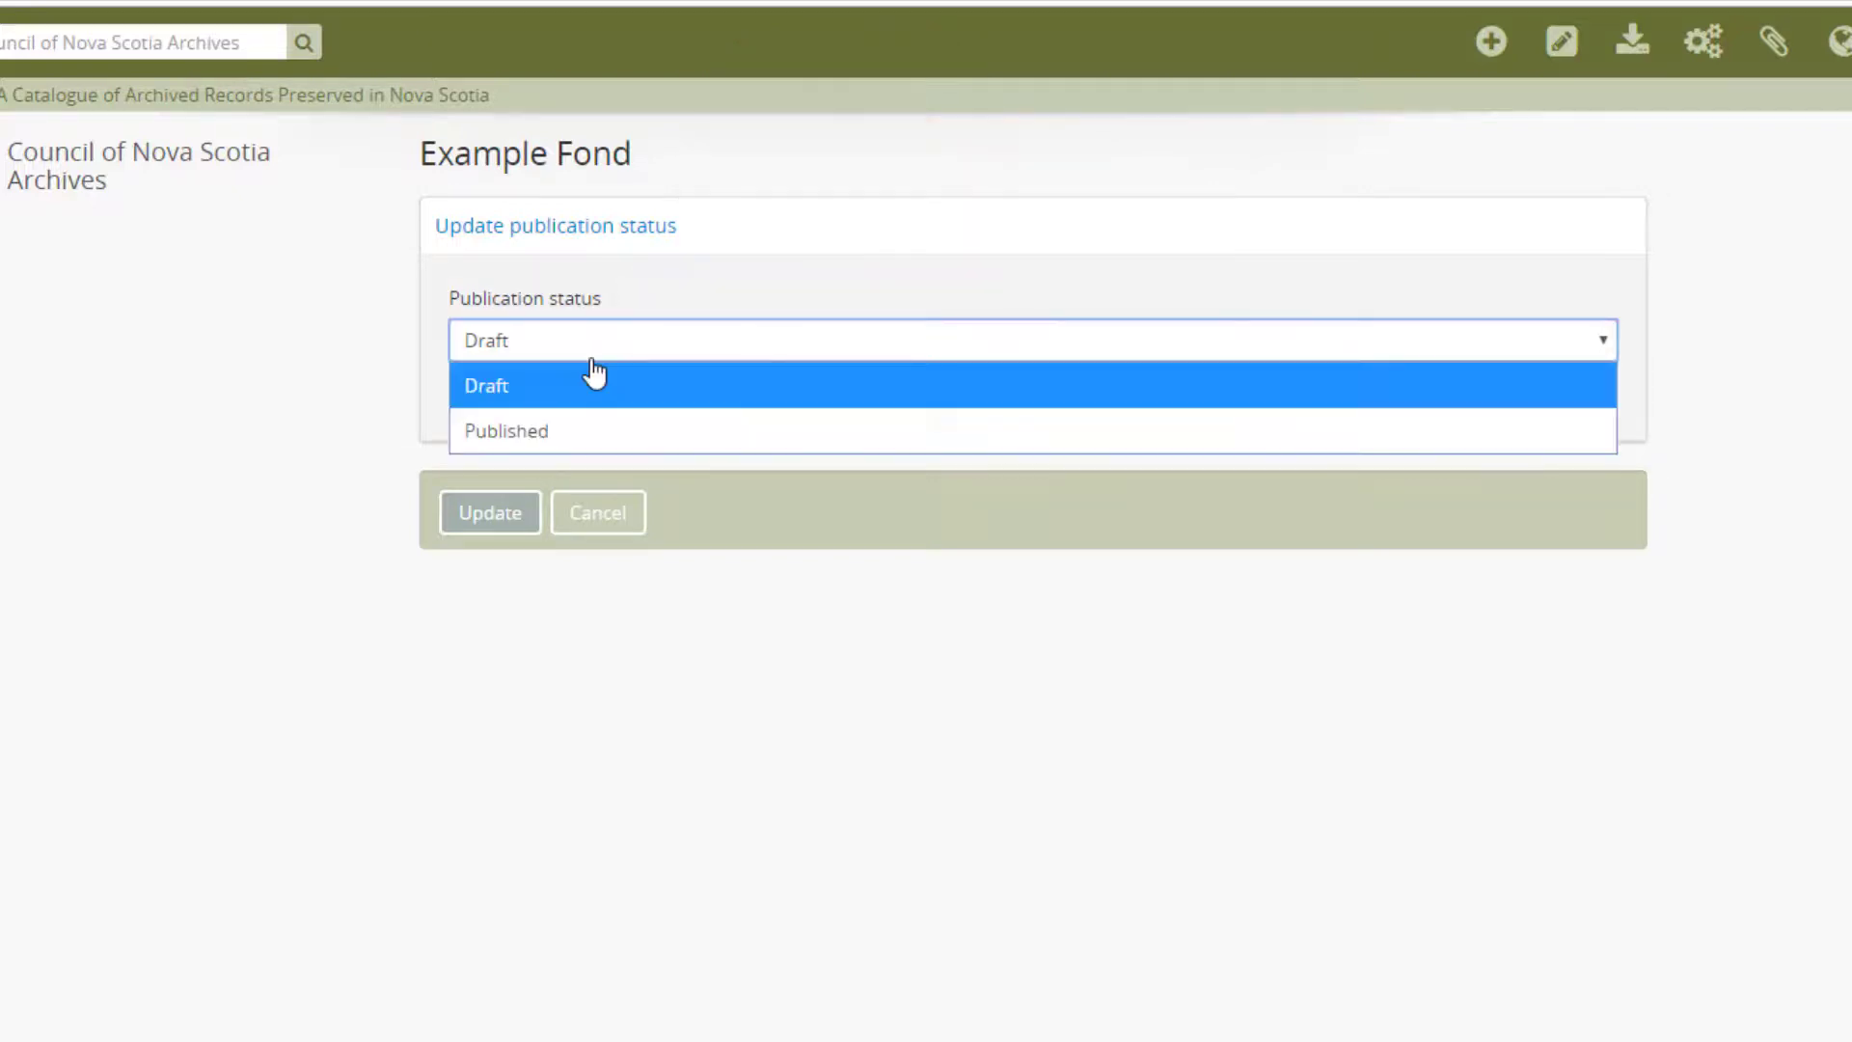
left_click(556, 432)
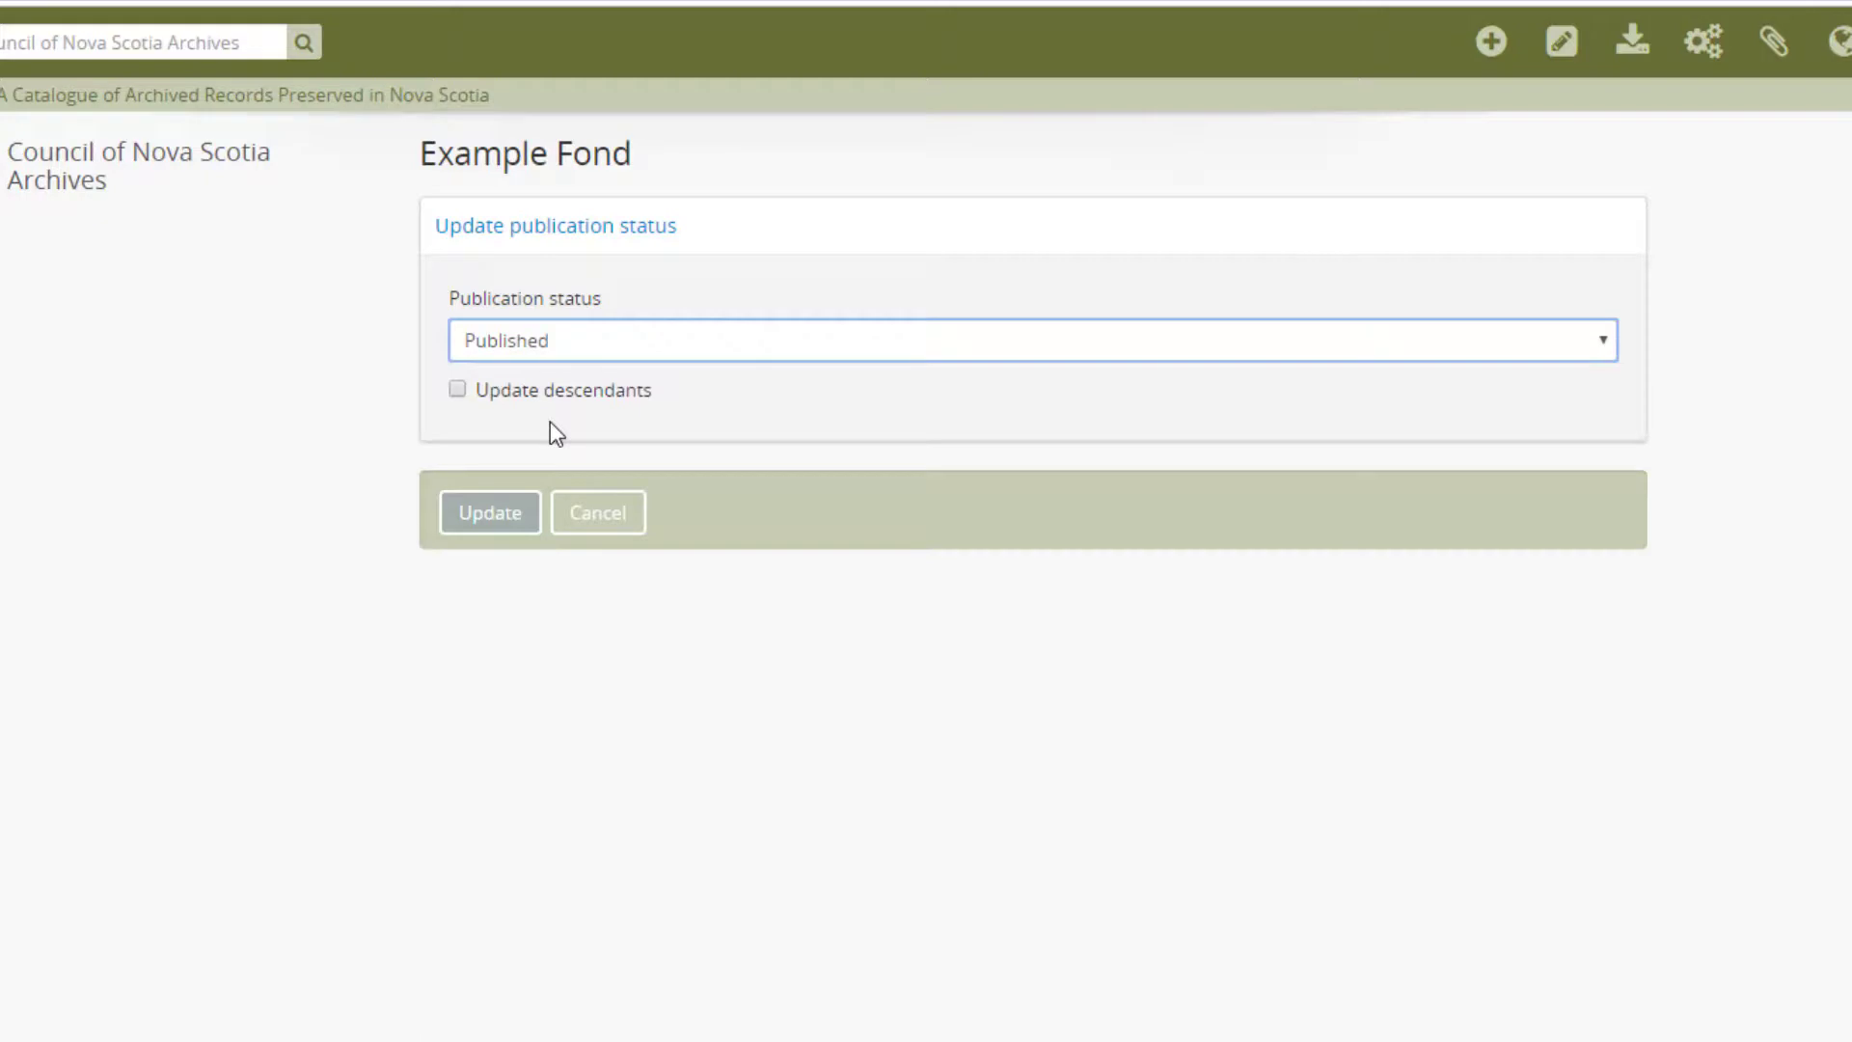
left_click(542, 361)
left_click(545, 367)
left_click(602, 521)
- Edit Example Fond's title and statement of responsibility area and set its repository to Council of Nova Scotia Archives
scroll(244, 686, "down", 2)
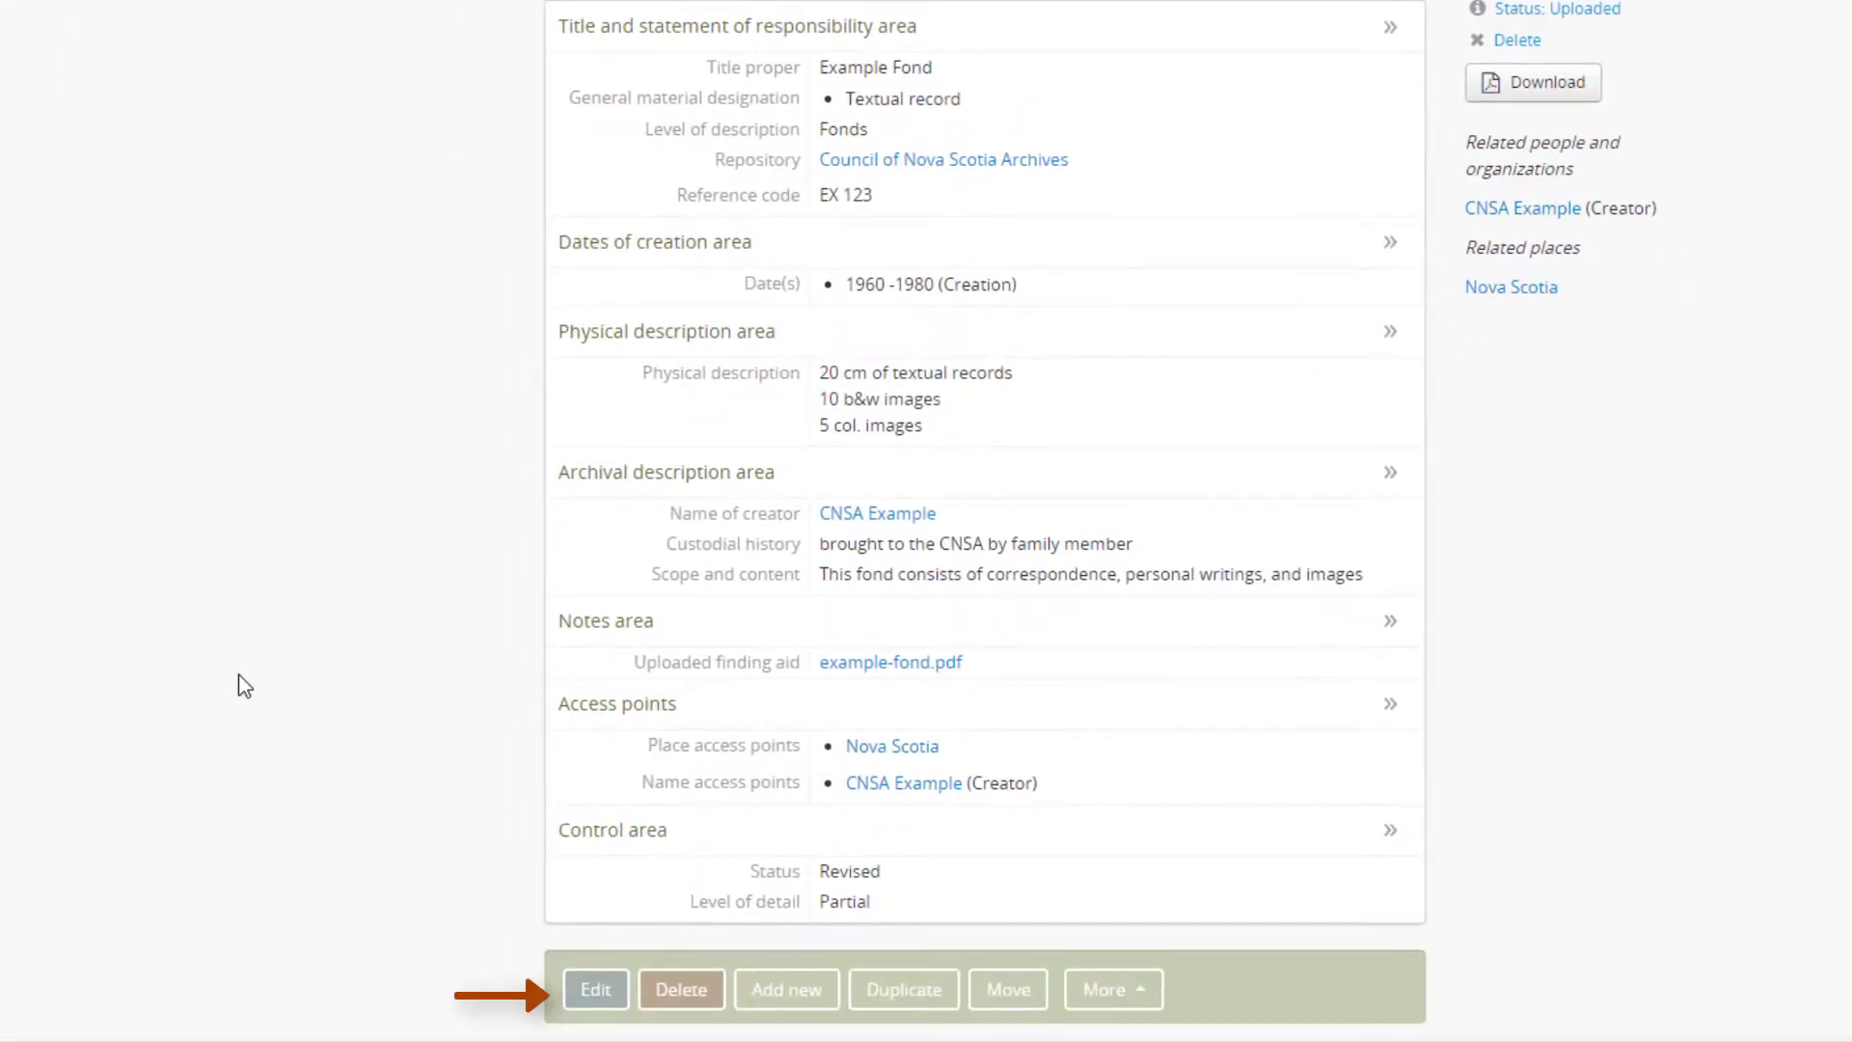
left_click(612, 1004)
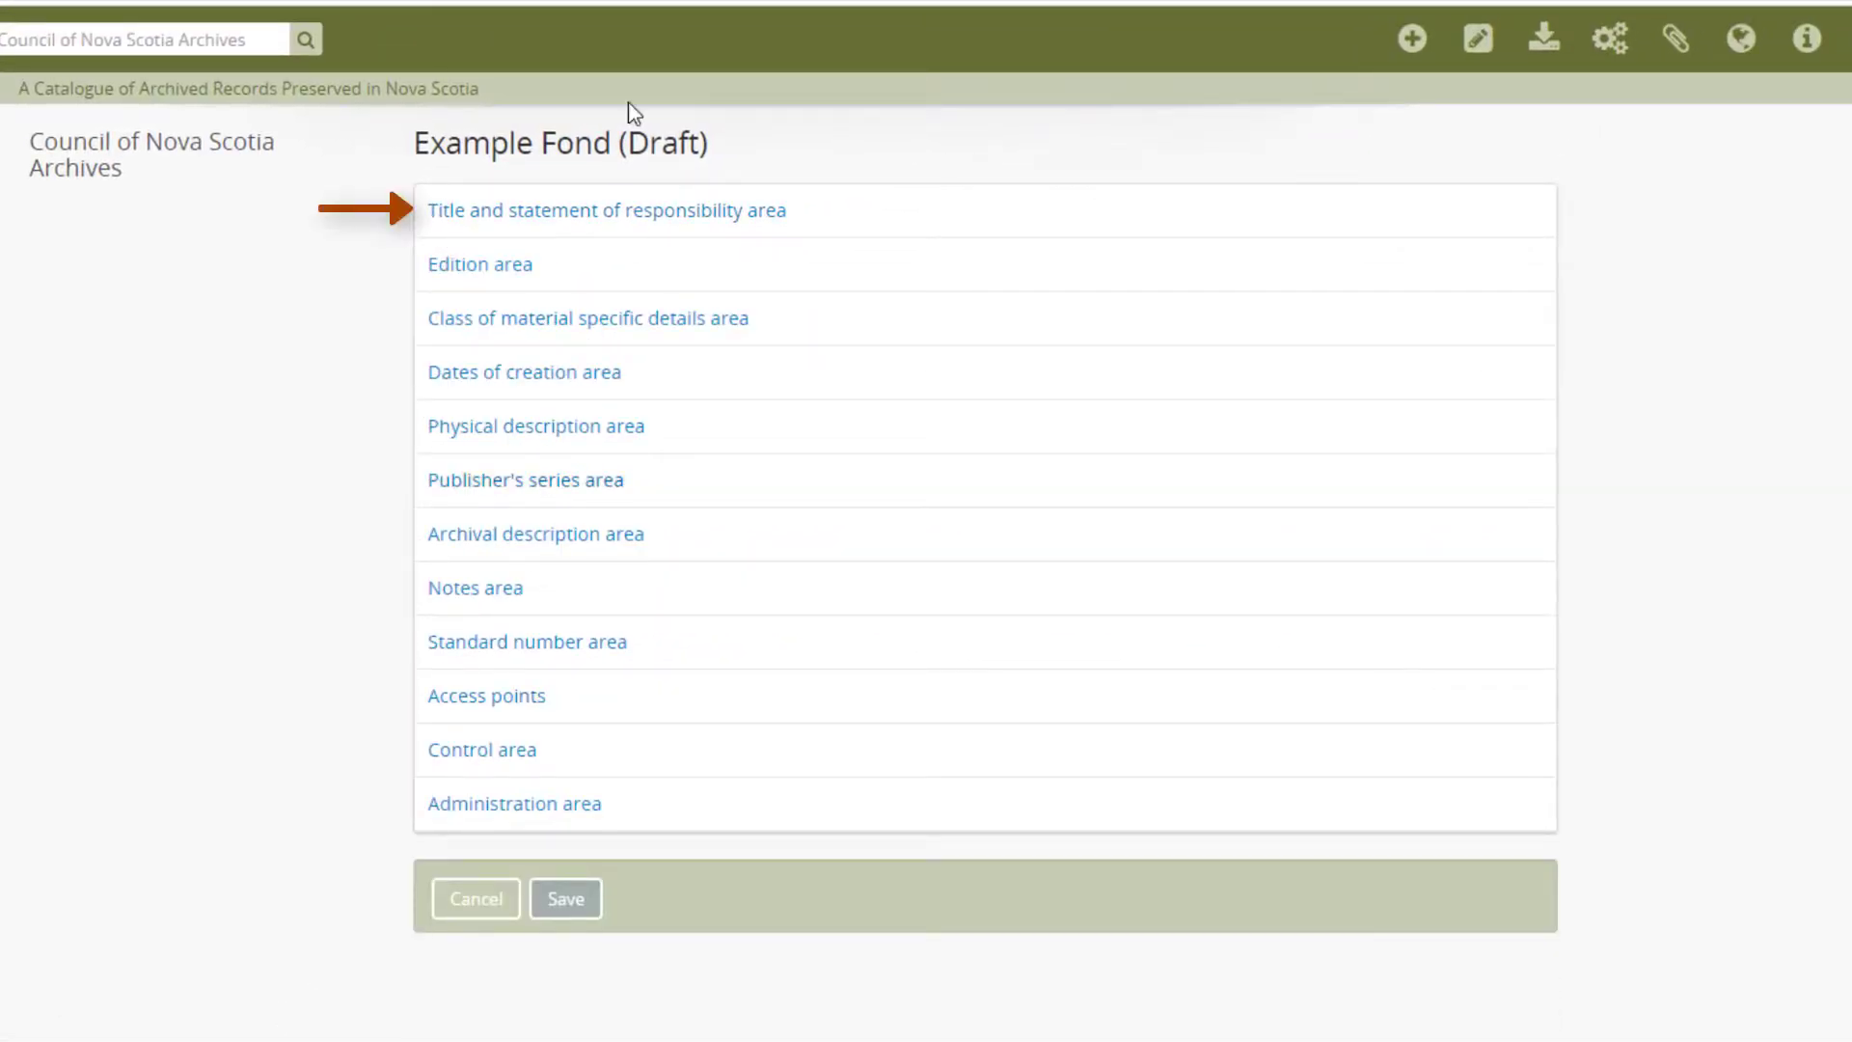
left_click(606, 225)
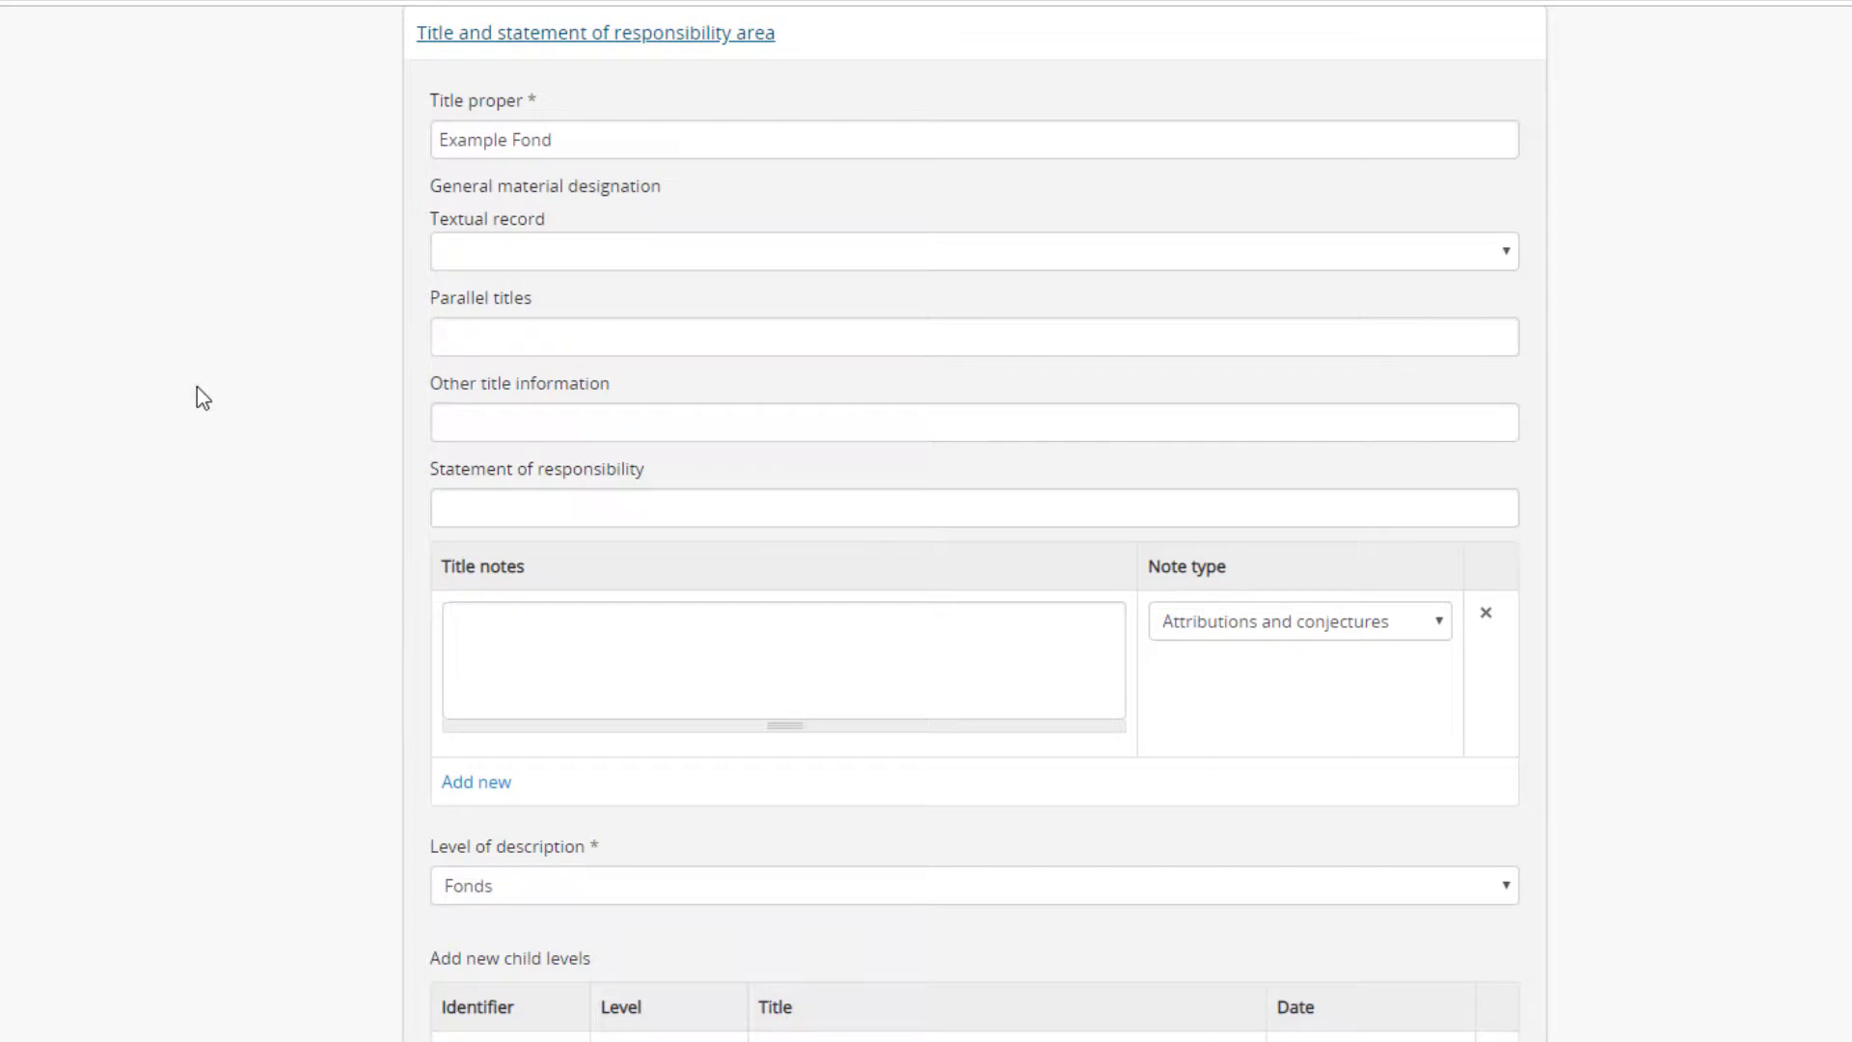
scroll(197, 386, "down", 5)
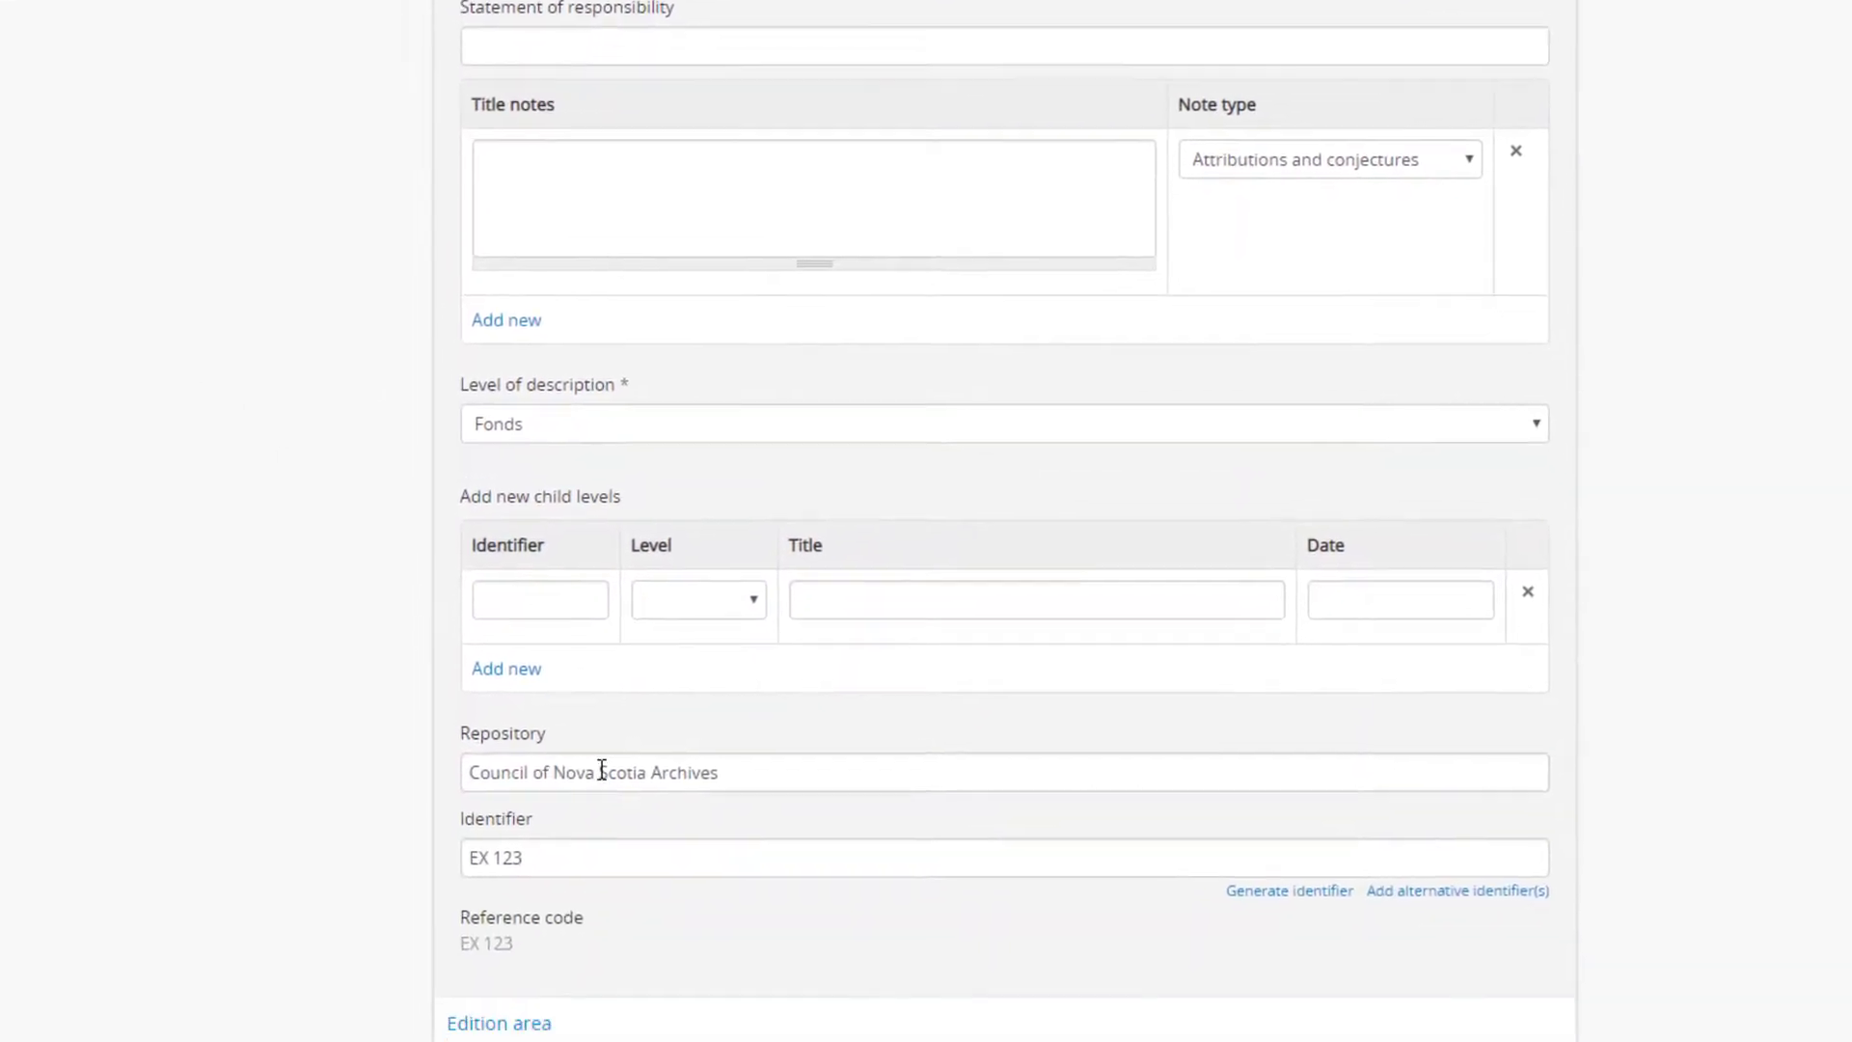
triple_click(602, 771)
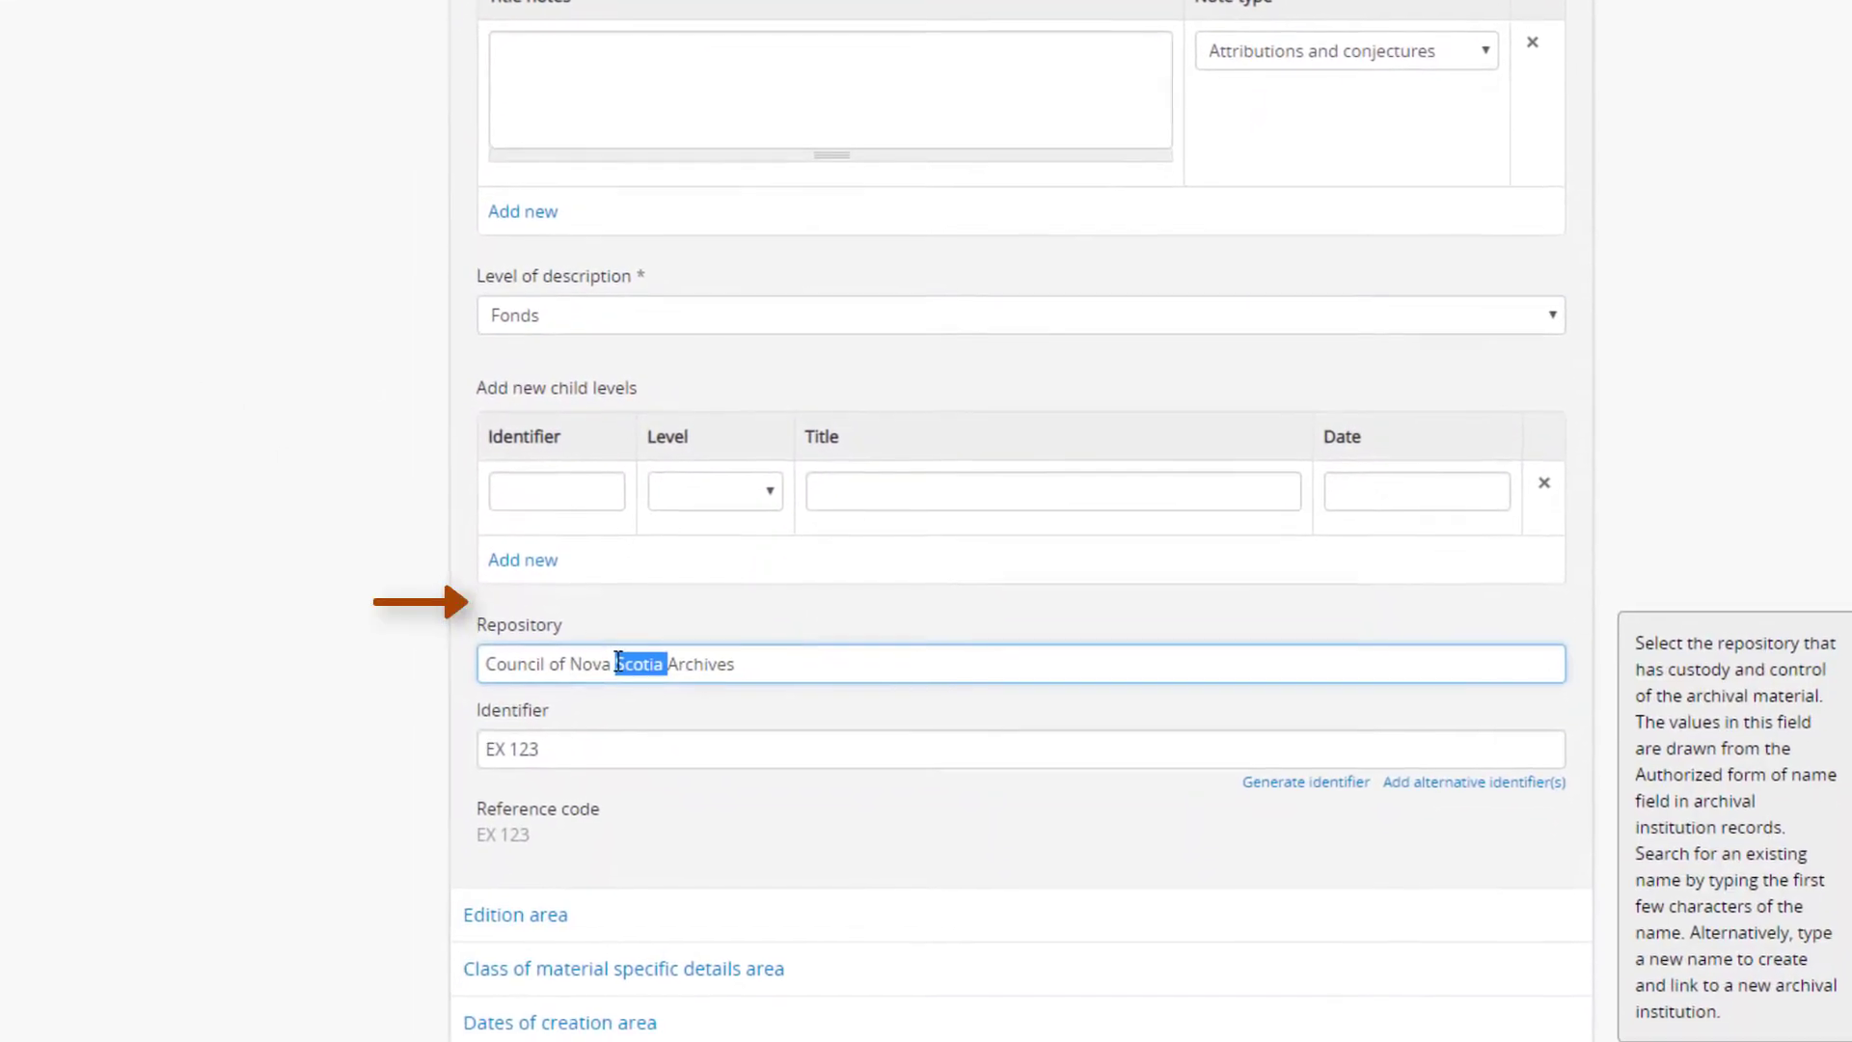
key("BackSpace")
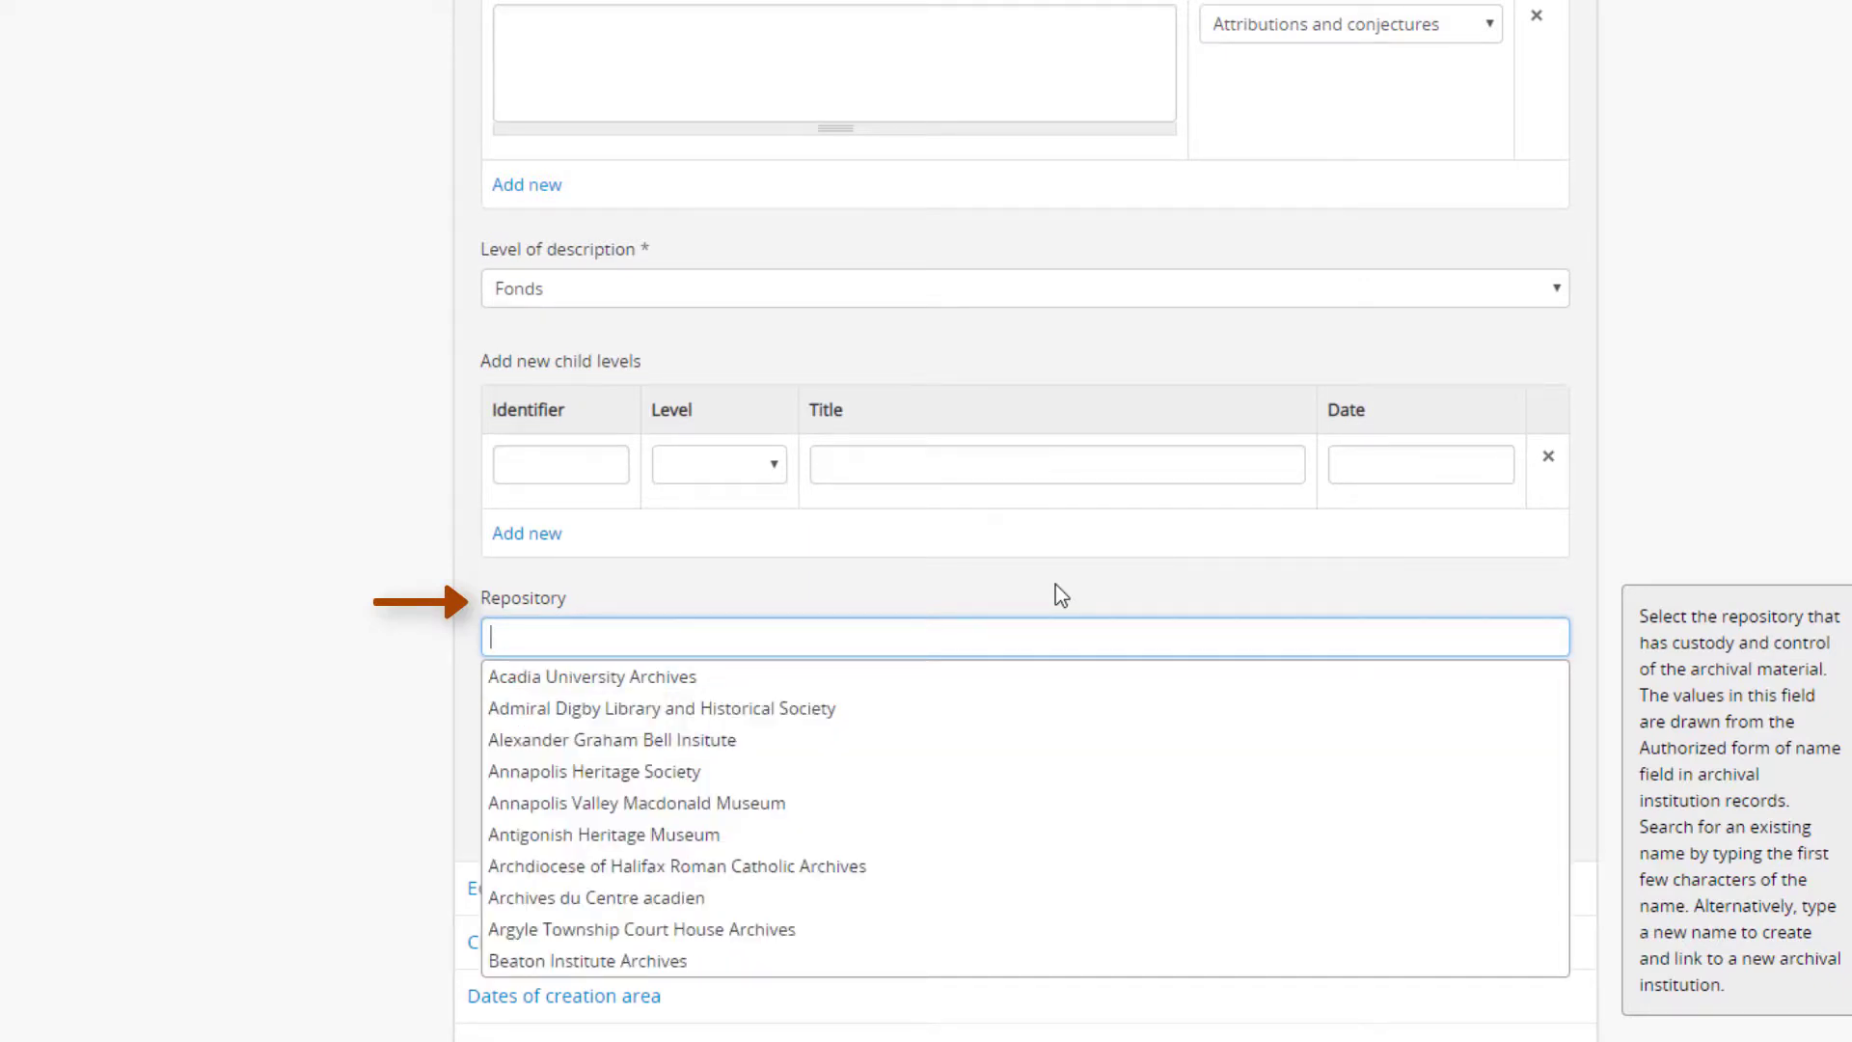
type("council of")
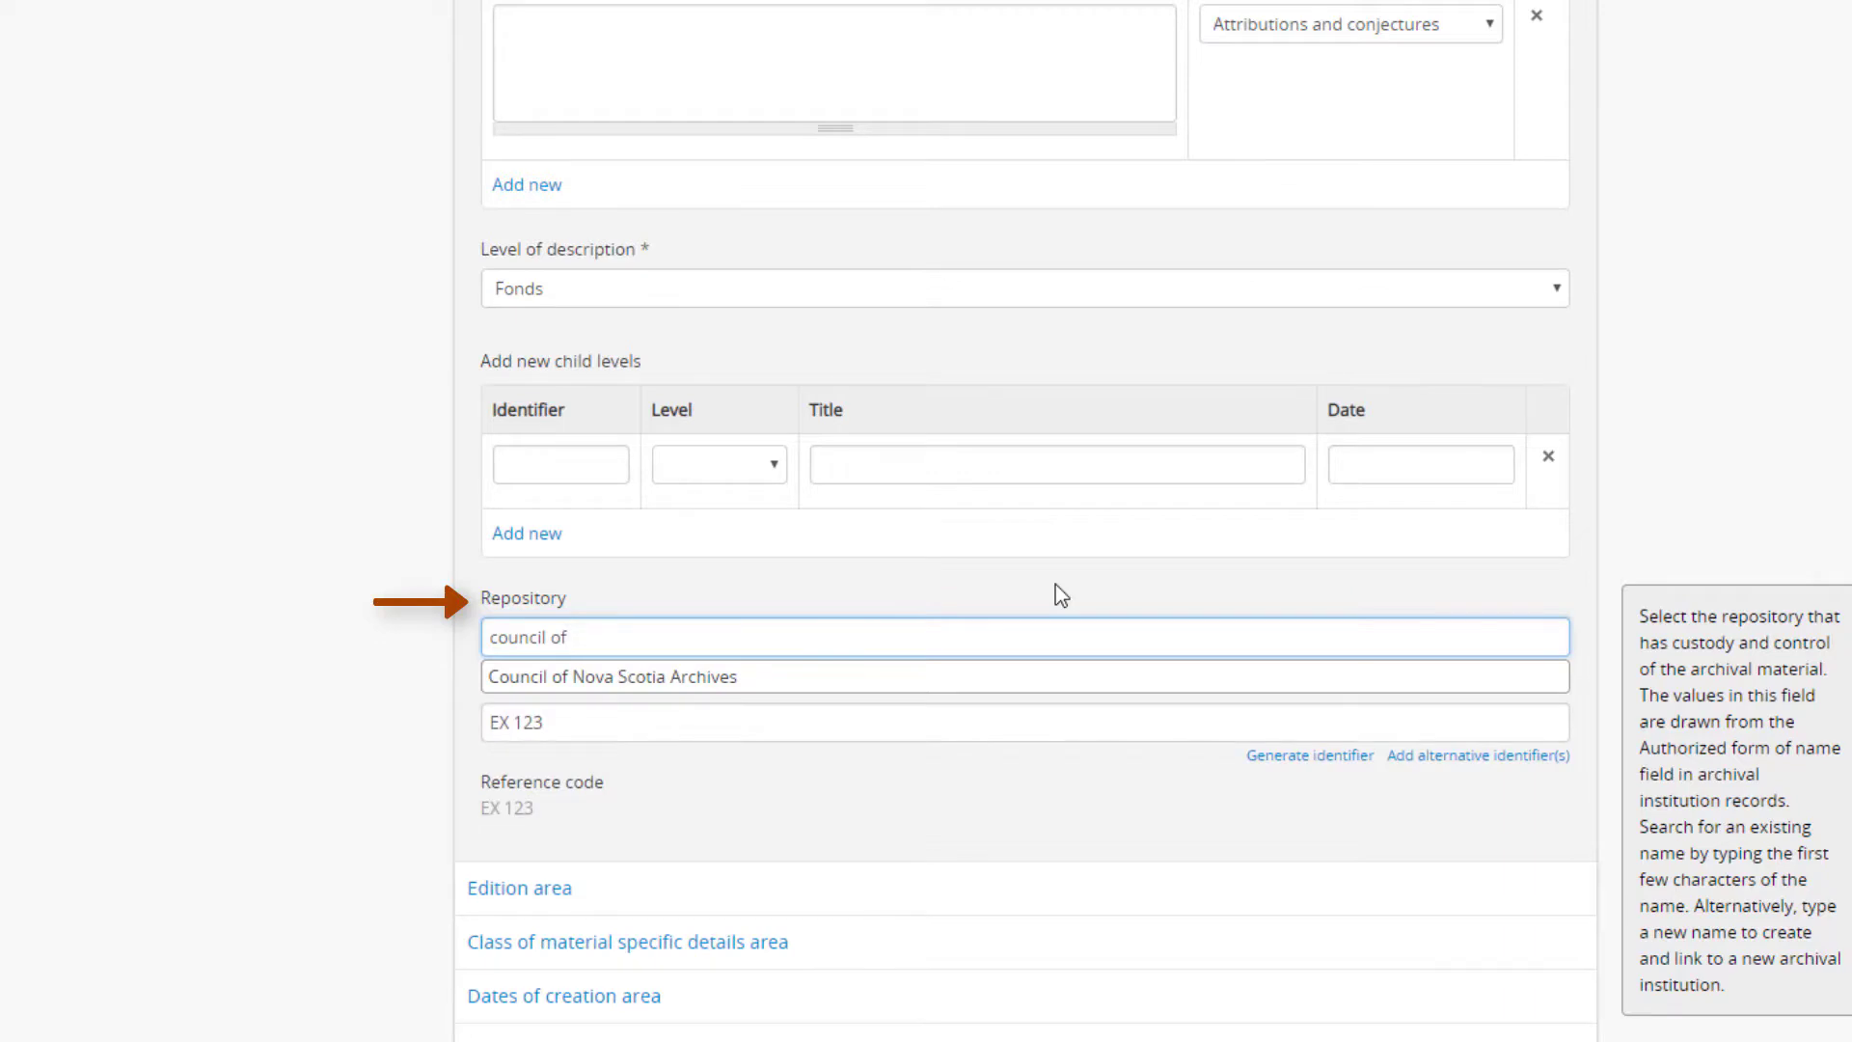
left_click(731, 683)
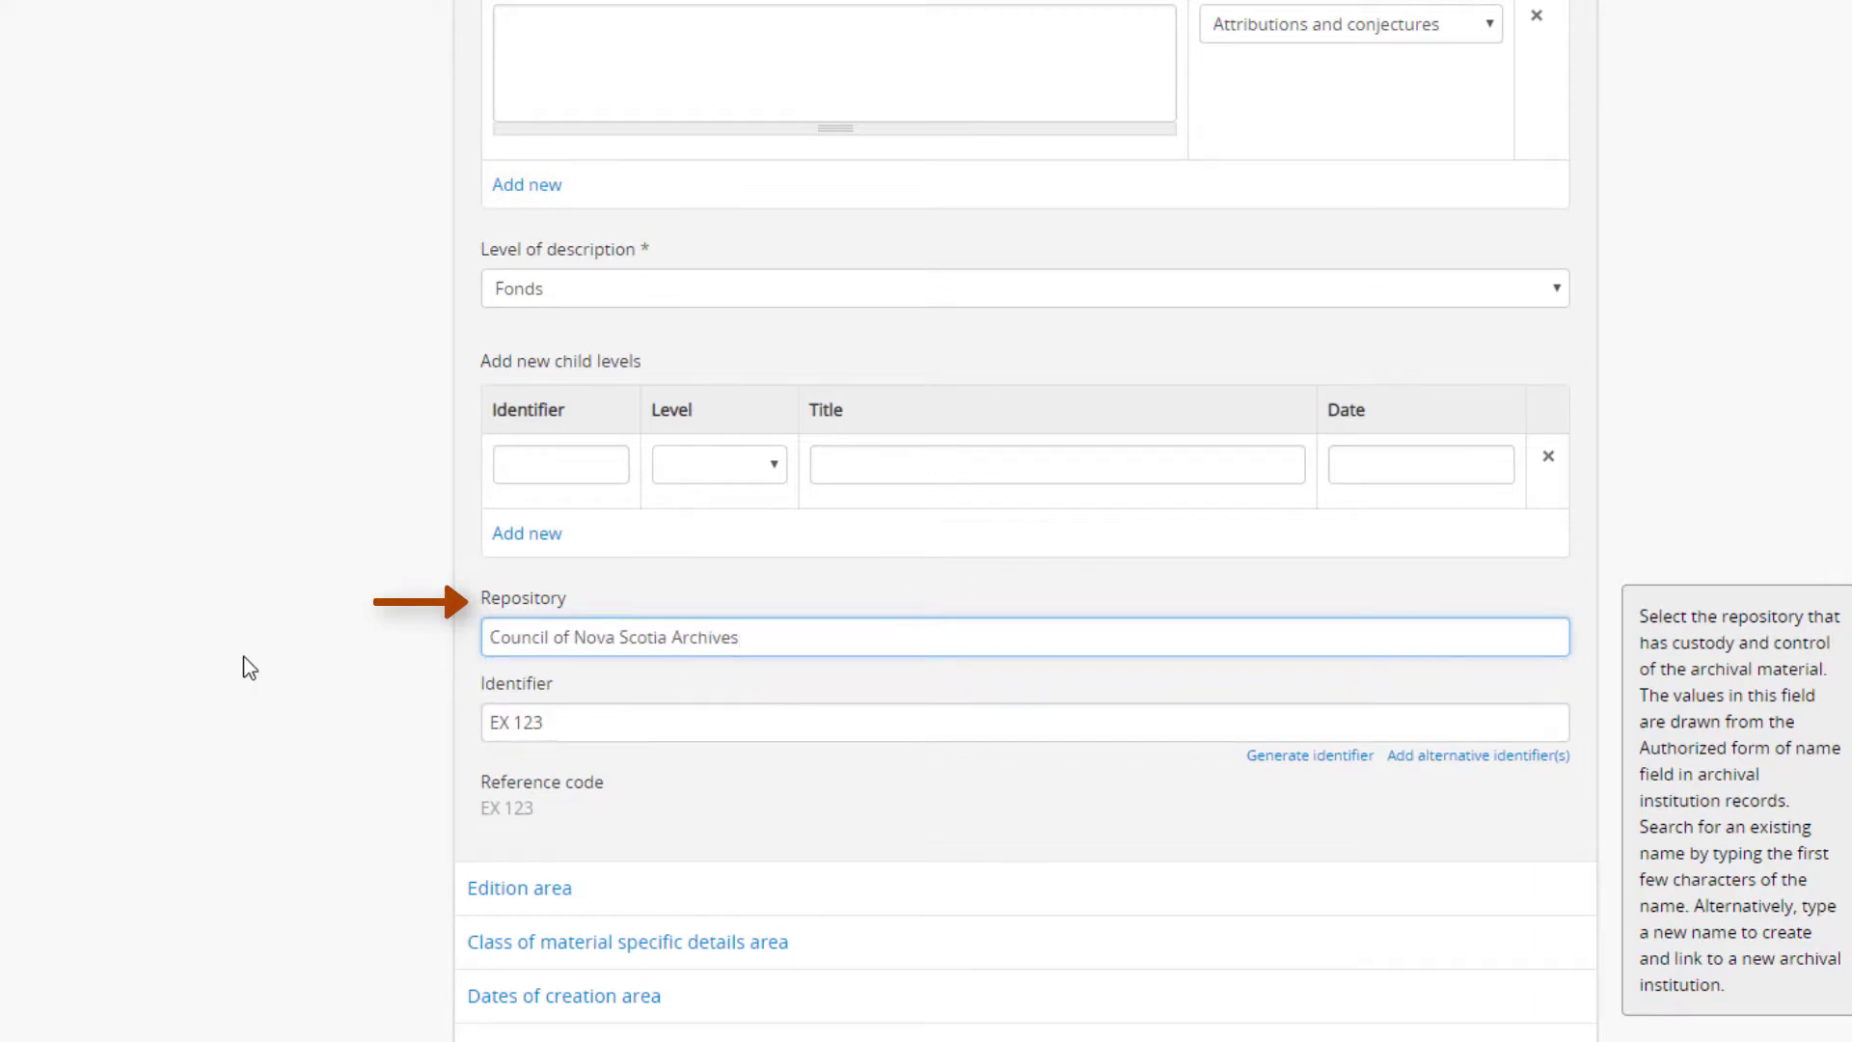